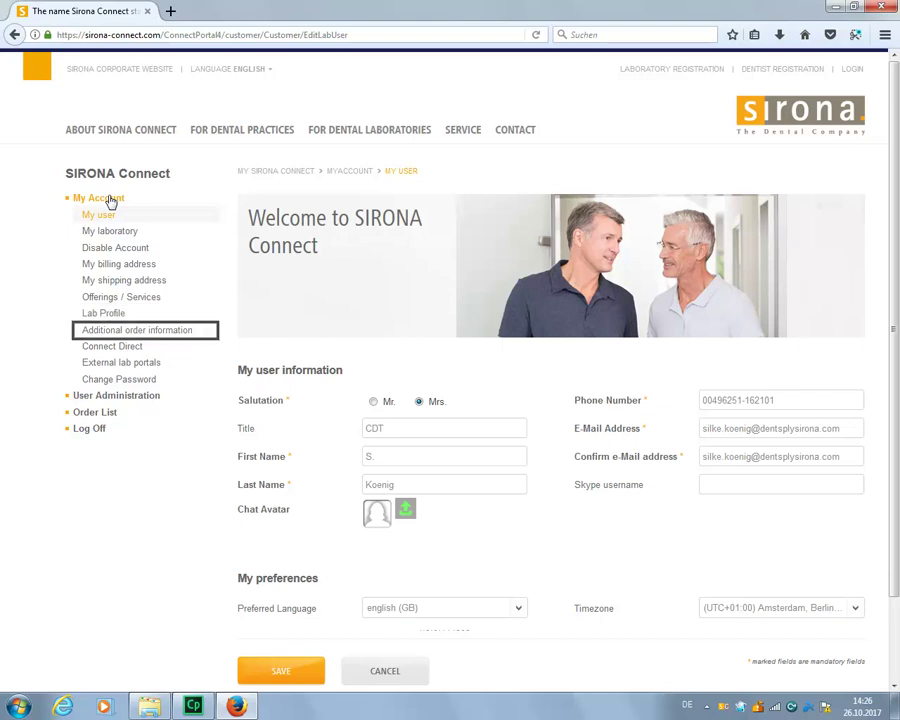
# In the lab profile, select all materials, restoration types and shade guides, and save the changes.
pyautogui.click(97, 316)
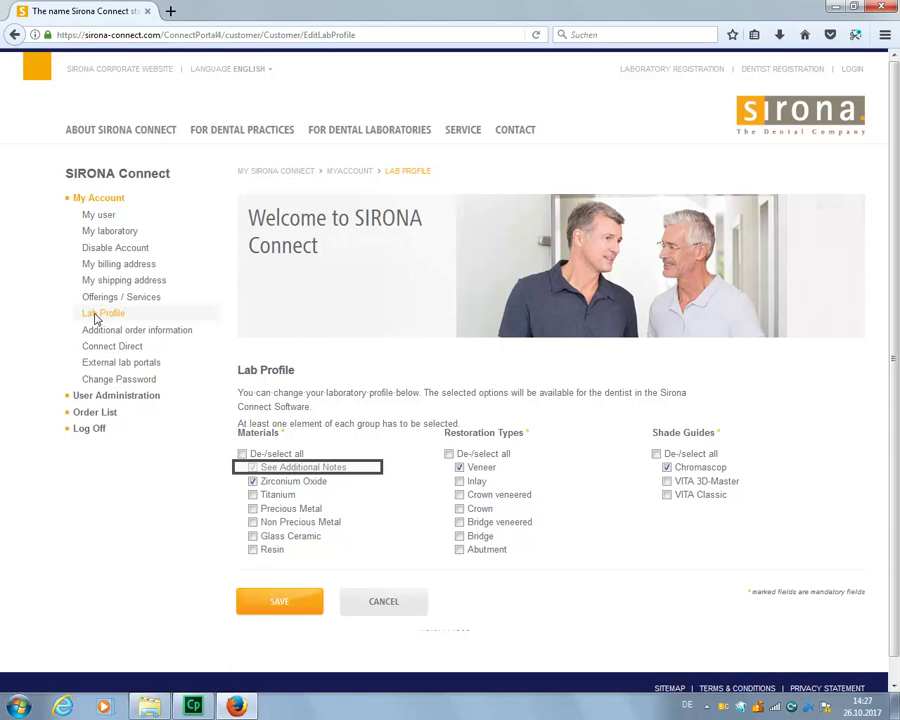
pyautogui.click(242, 454)
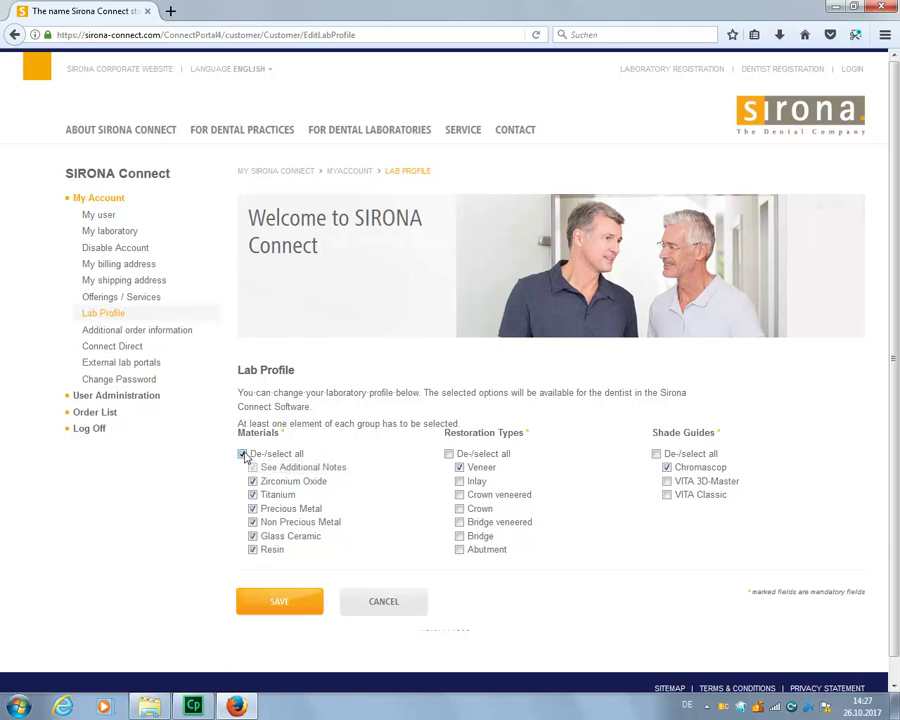
pyautogui.click(449, 454)
pyautogui.click(449, 454)
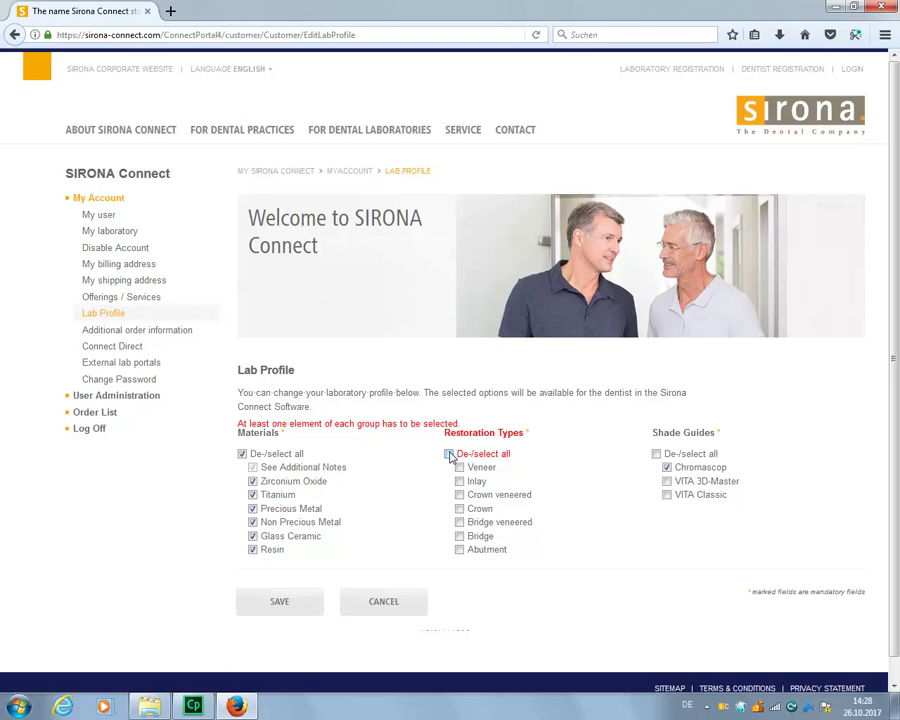
pyautogui.click(449, 454)
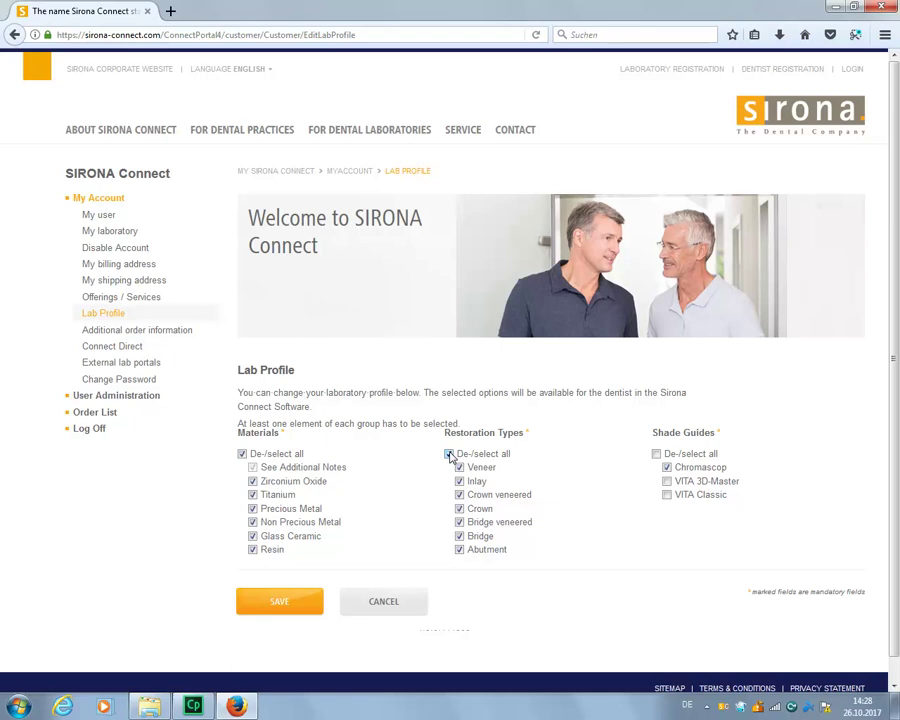
pyautogui.click(657, 455)
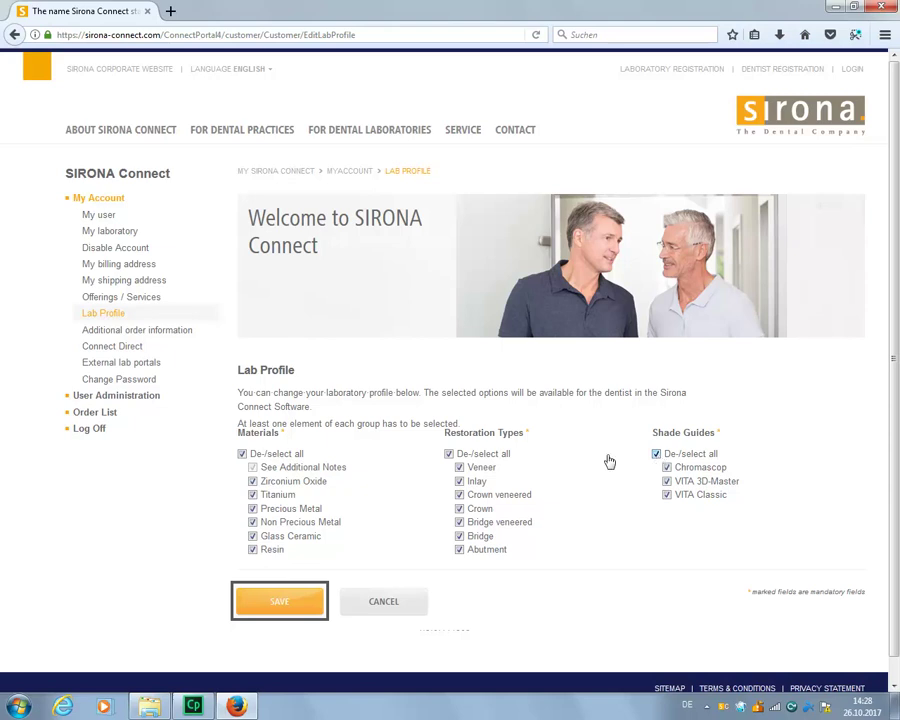
pyautogui.click(268, 601)
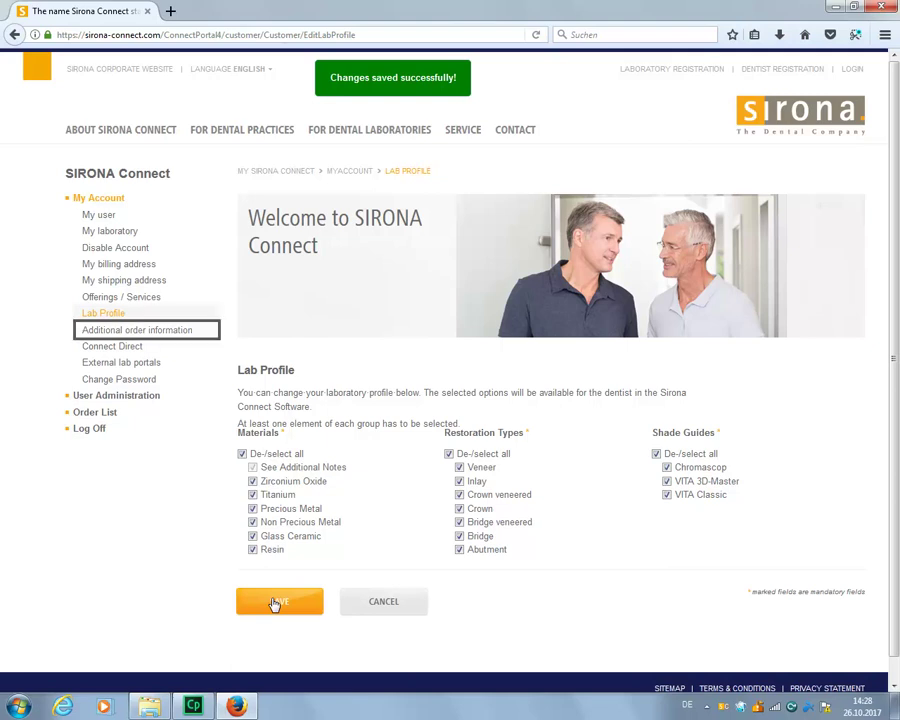
# Open the additional order information settings and review the schematic preview of the order form, closing it when finished.
pyautogui.click(145, 333)
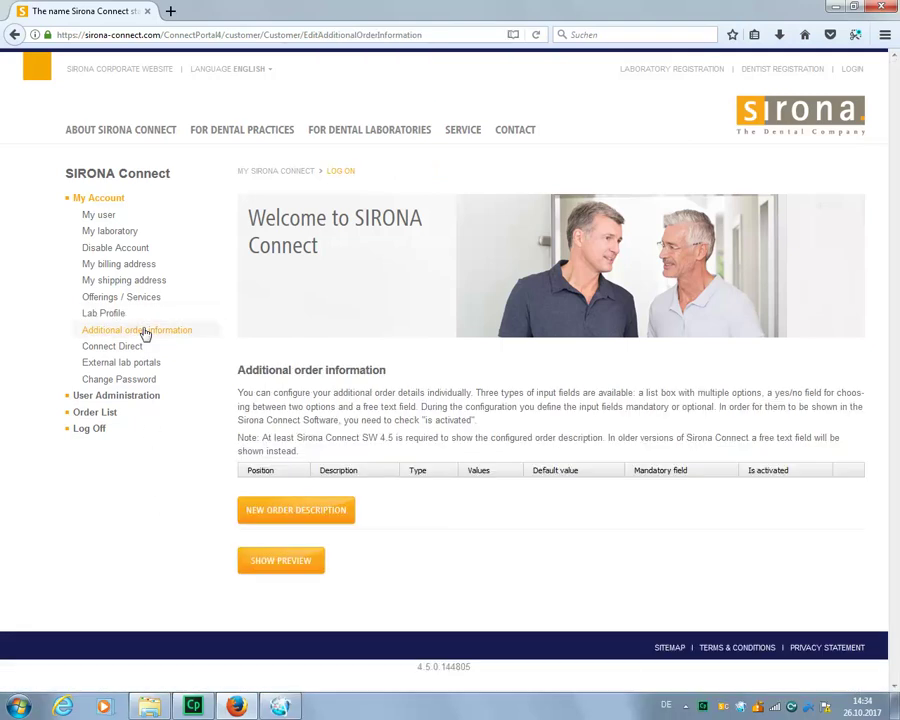
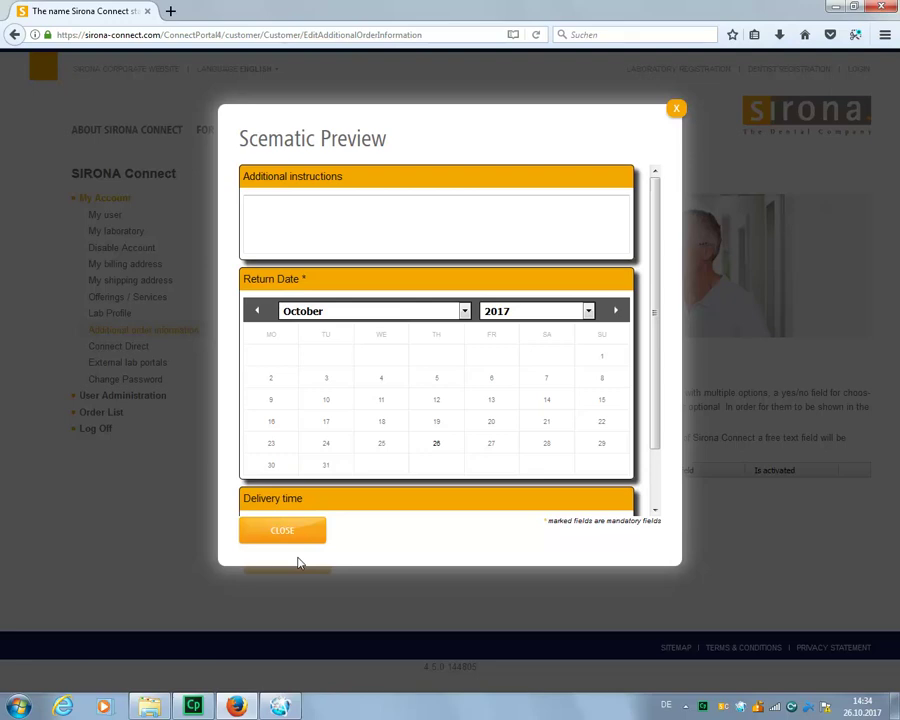
pyautogui.moveTo(654, 422)
pyautogui.mouseDown()
pyautogui.moveTo(661, 498)
pyautogui.moveTo(657, 412)
pyautogui.mouseUp()
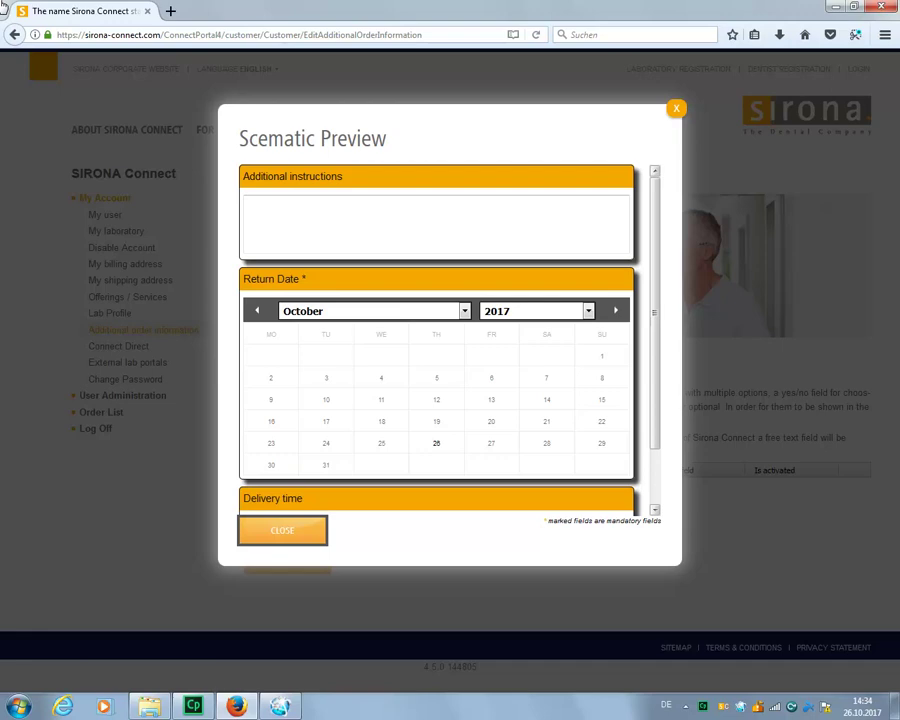
pyautogui.click(305, 532)
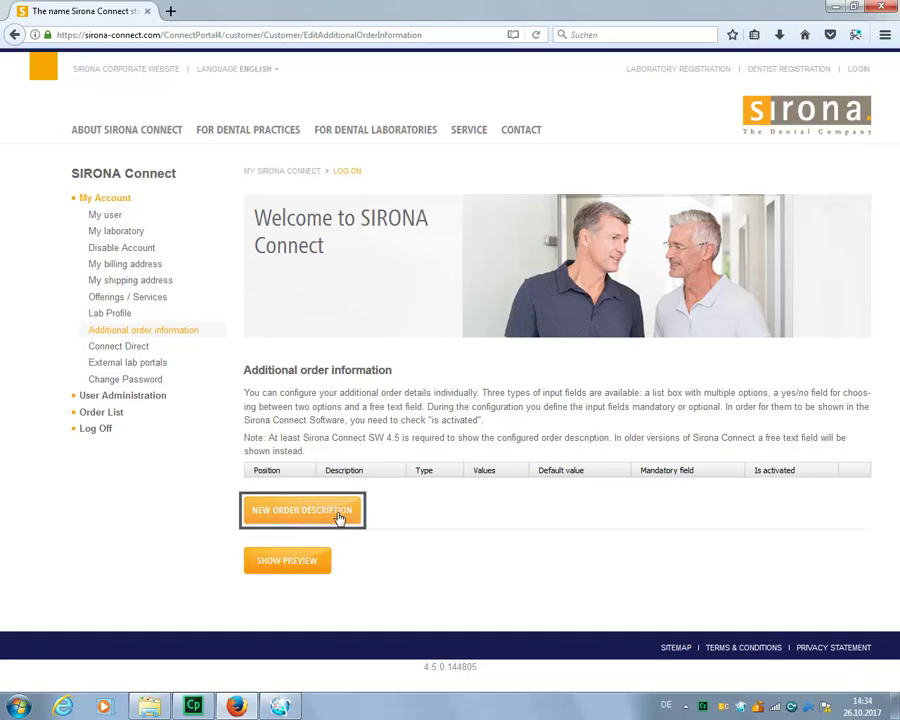
# Create and save a new order description of type Yes/No field, described as "Send via Express ?" and marked as mandatory.
pyautogui.click(340, 517)
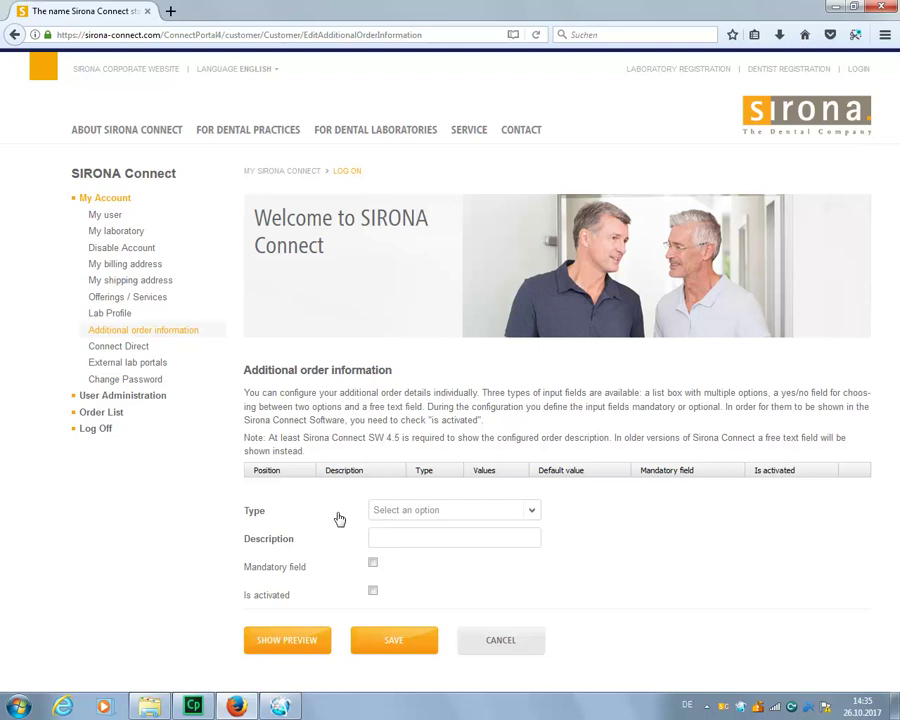
pyautogui.click(532, 512)
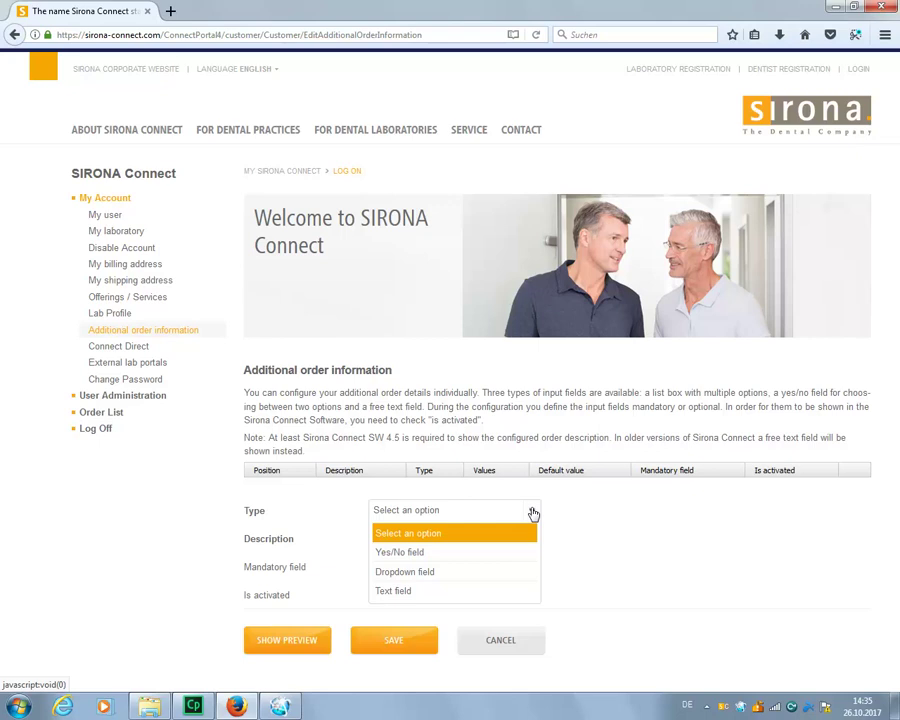
pyautogui.click(500, 549)
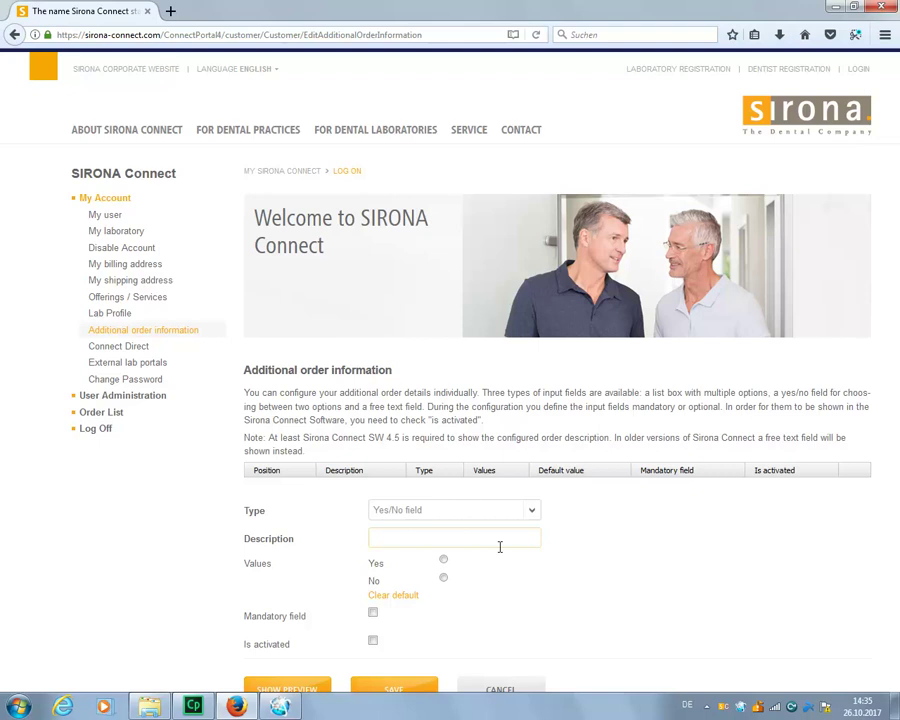
pyautogui.click(428, 538)
pyautogui.write('Send via Express ?')
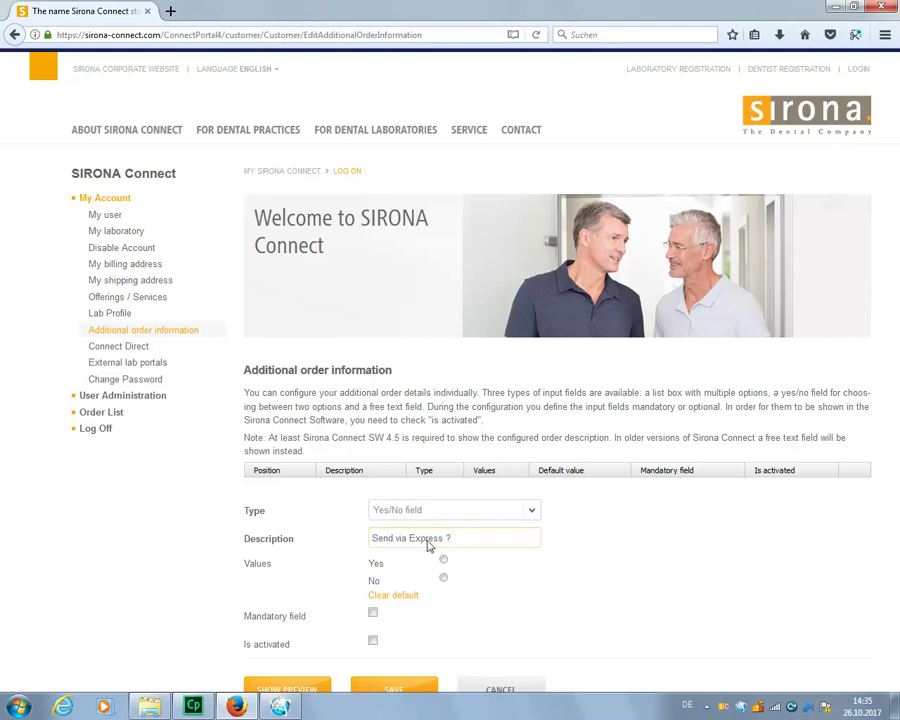
pyautogui.press('Tab')
pyautogui.click(373, 614)
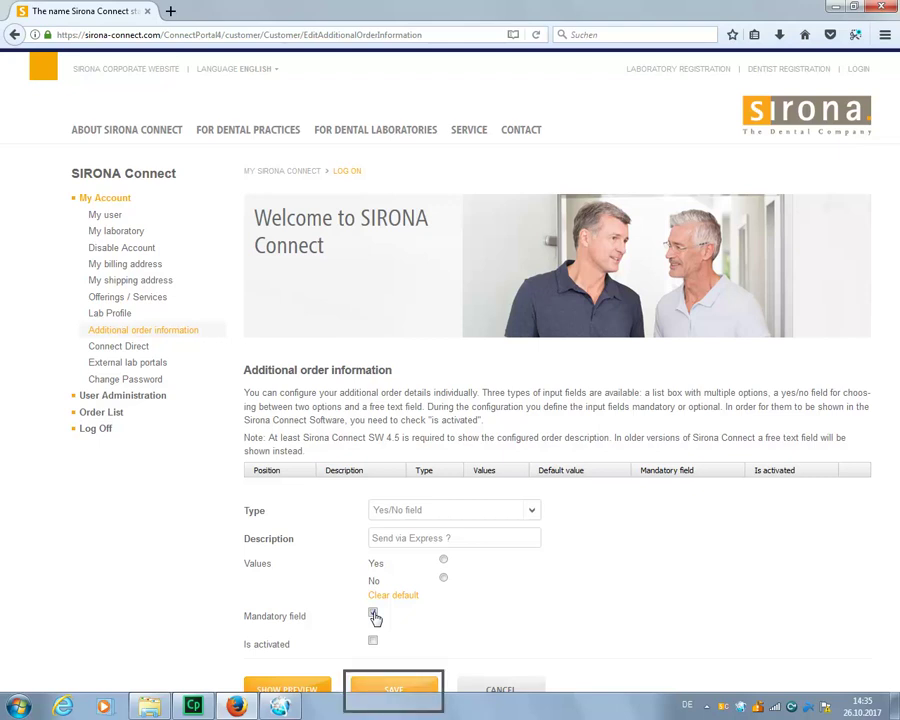
pyautogui.click(416, 687)
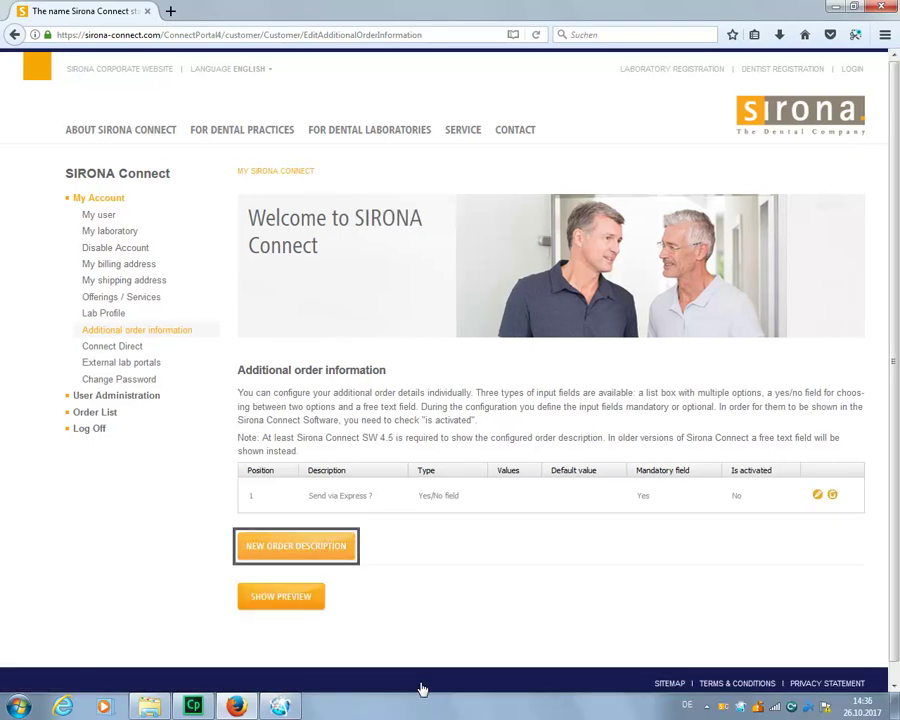
# Start a new order description of type Dropdown field, described as "Material", with "Material 1" as its first value.
pyautogui.click(322, 554)
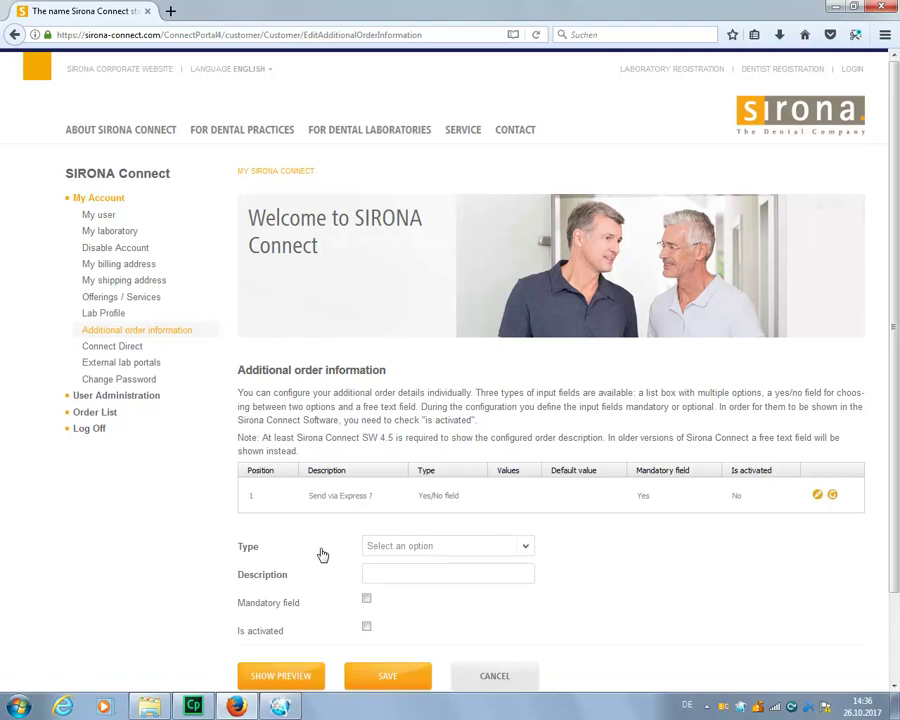
pyautogui.click(525, 547)
pyautogui.click(428, 607)
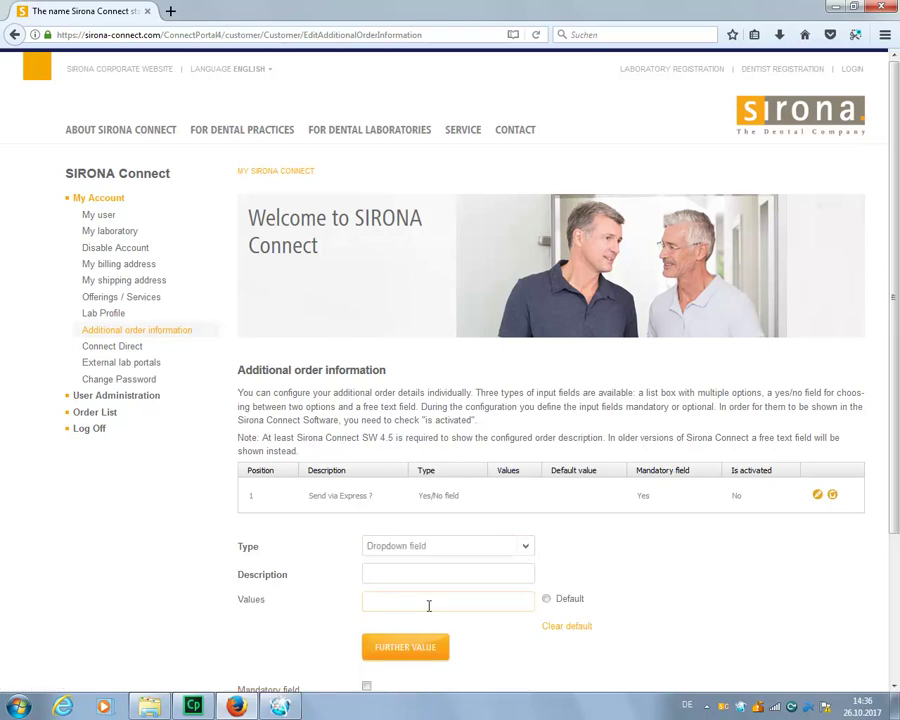
pyautogui.click(394, 573)
pyautogui.write('Material')
pyautogui.click(428, 598)
pyautogui.write('Material 1')
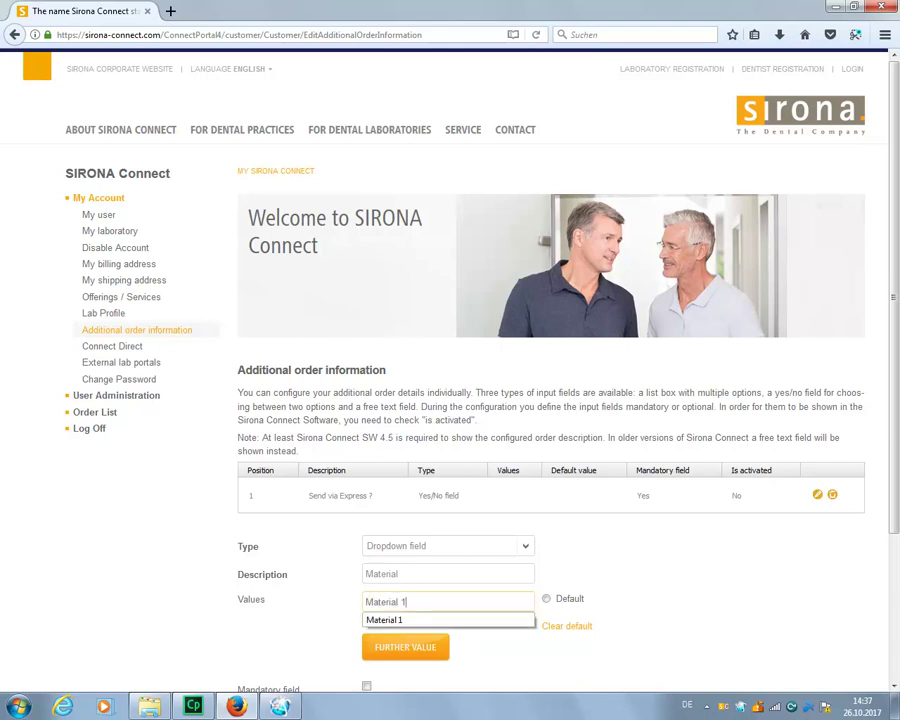
pyautogui.press('Tab')
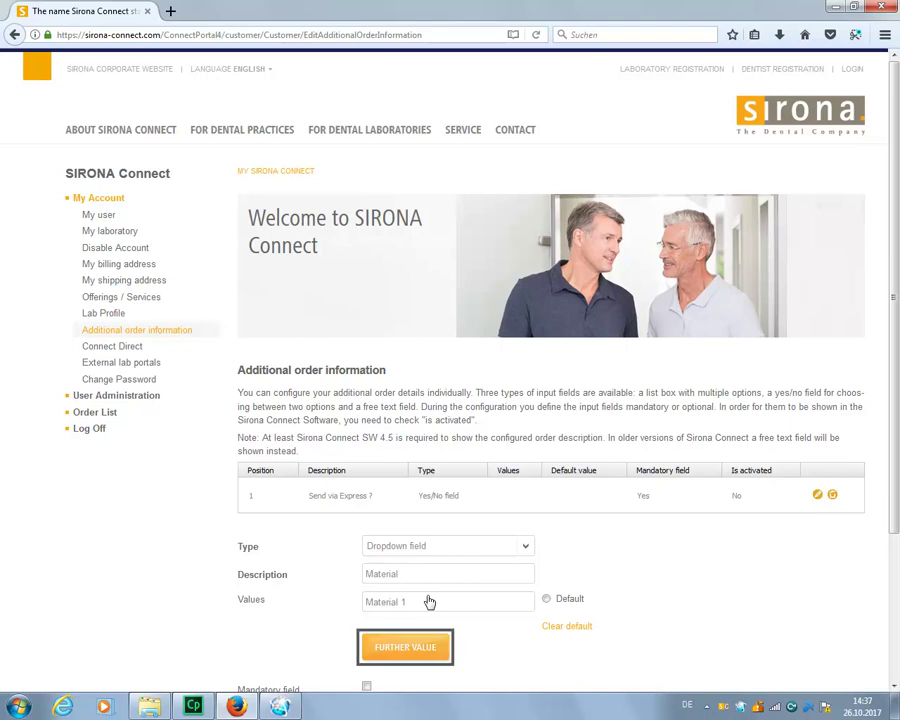
# Add two further values, "Material 2" and "Material 3", to the Material dropdown field.
pyautogui.click(422, 647)
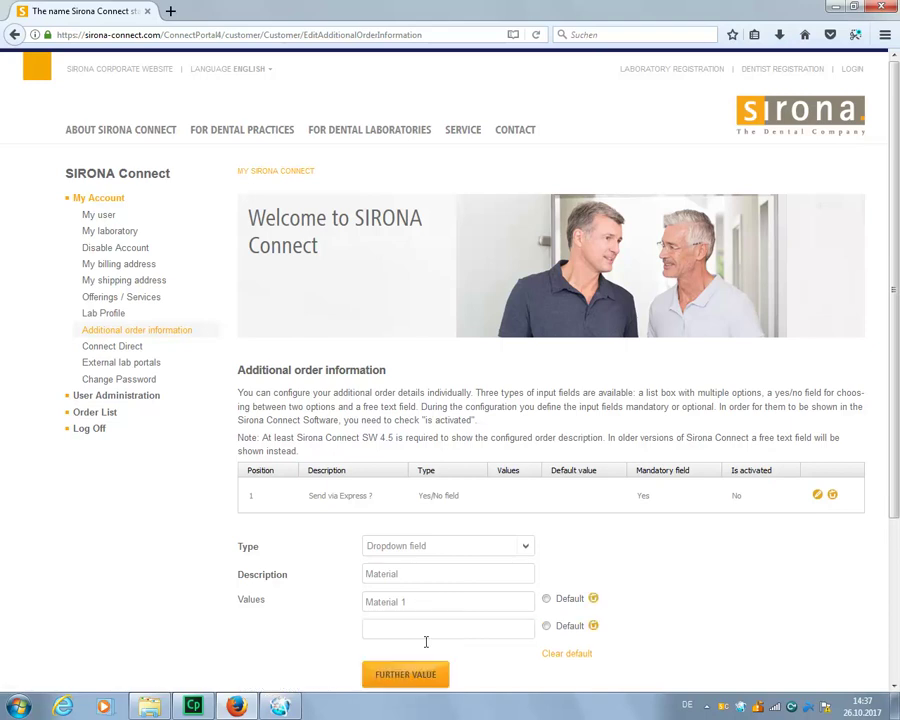
pyautogui.click(415, 630)
pyautogui.write('Mat')
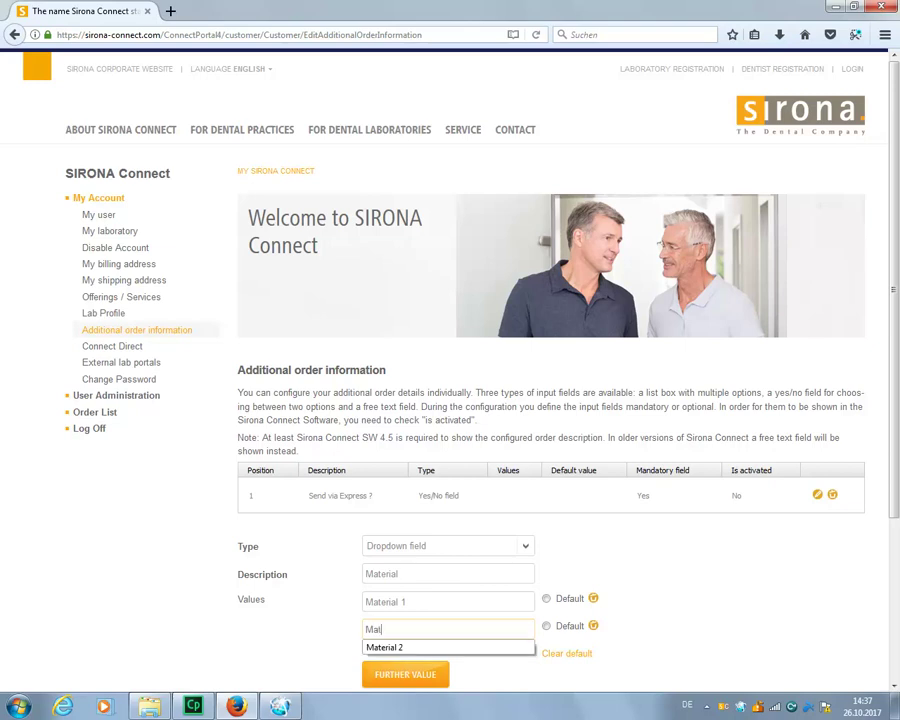
pyautogui.write('erial 2')
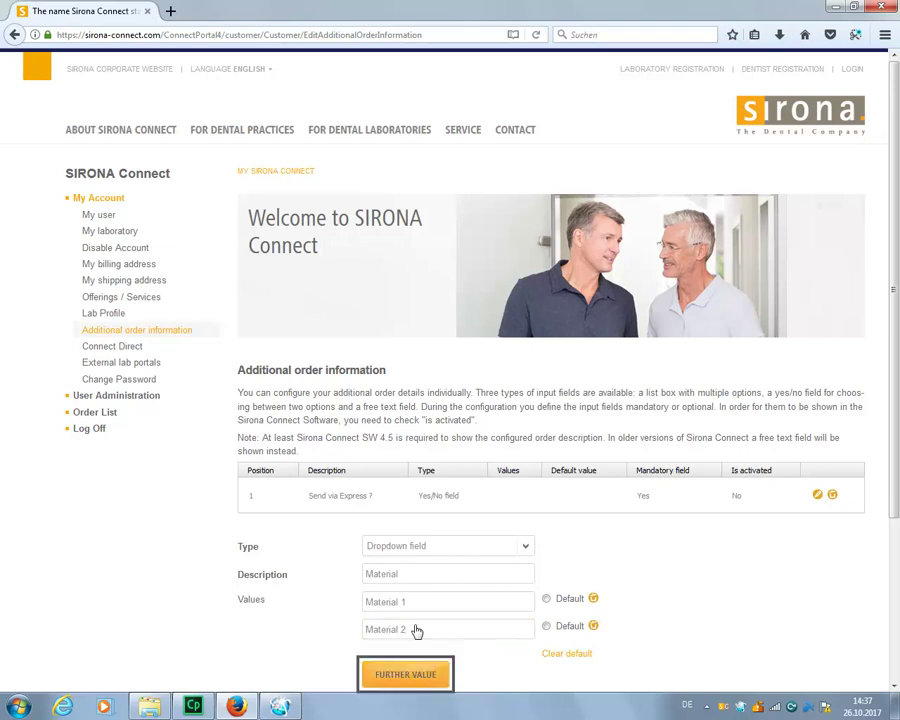
pyautogui.click(425, 675)
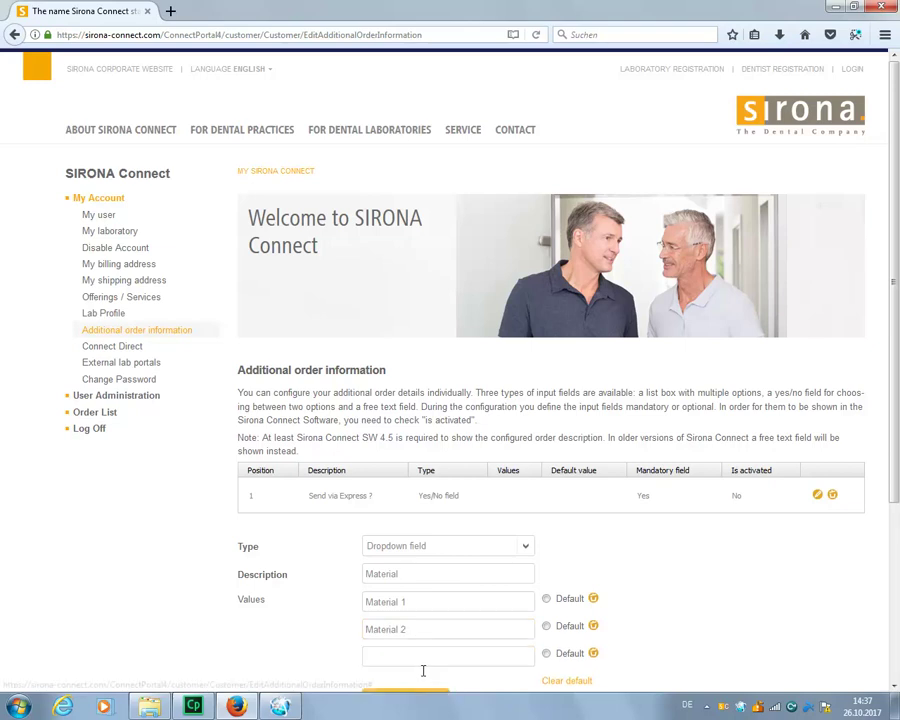
pyautogui.click(417, 654)
pyautogui.write('Mater')
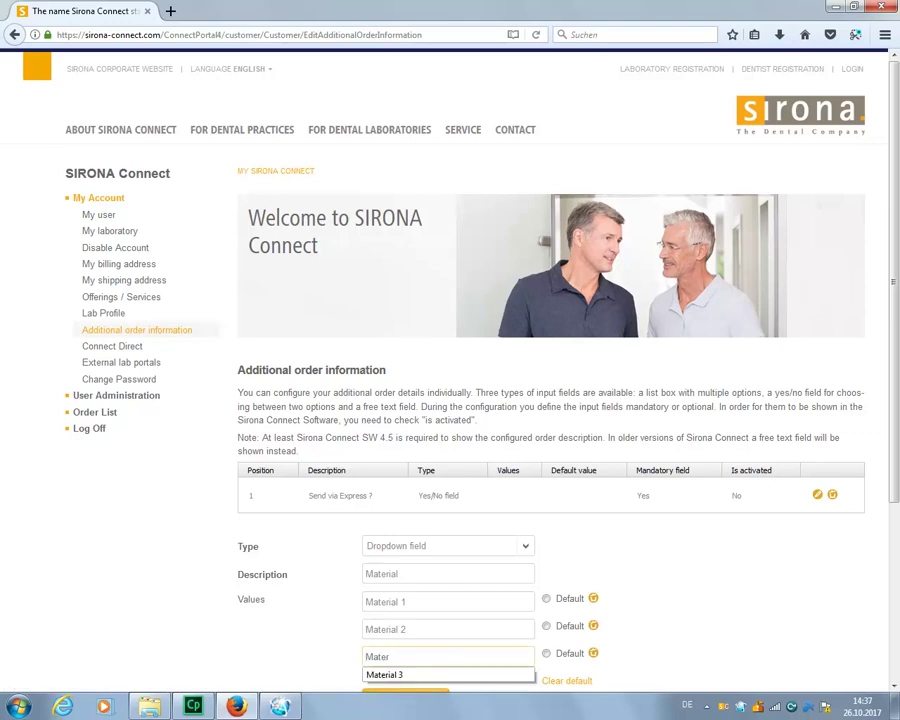
pyautogui.write('ial 3')
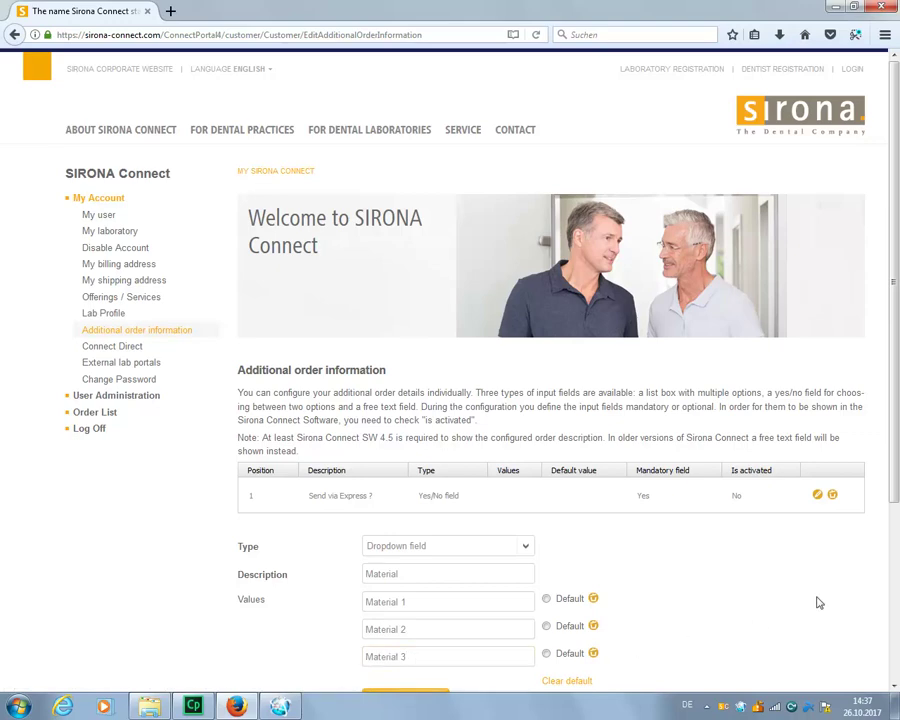
# Mark the Material dropdown field as activated and save the order description.
pyautogui.scroll(-5, 895, 500)
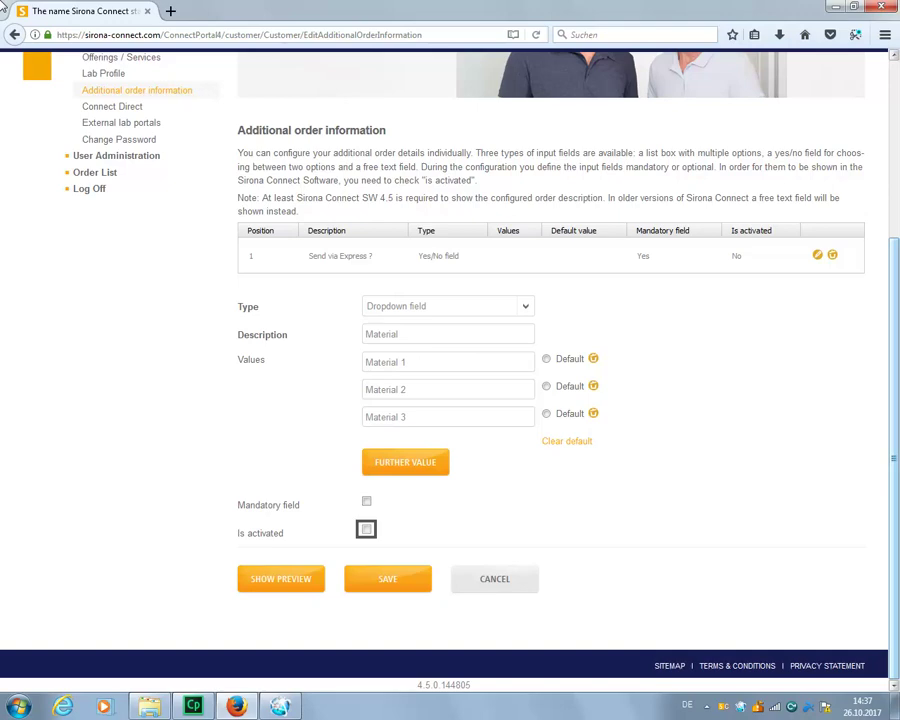
pyautogui.click(366, 531)
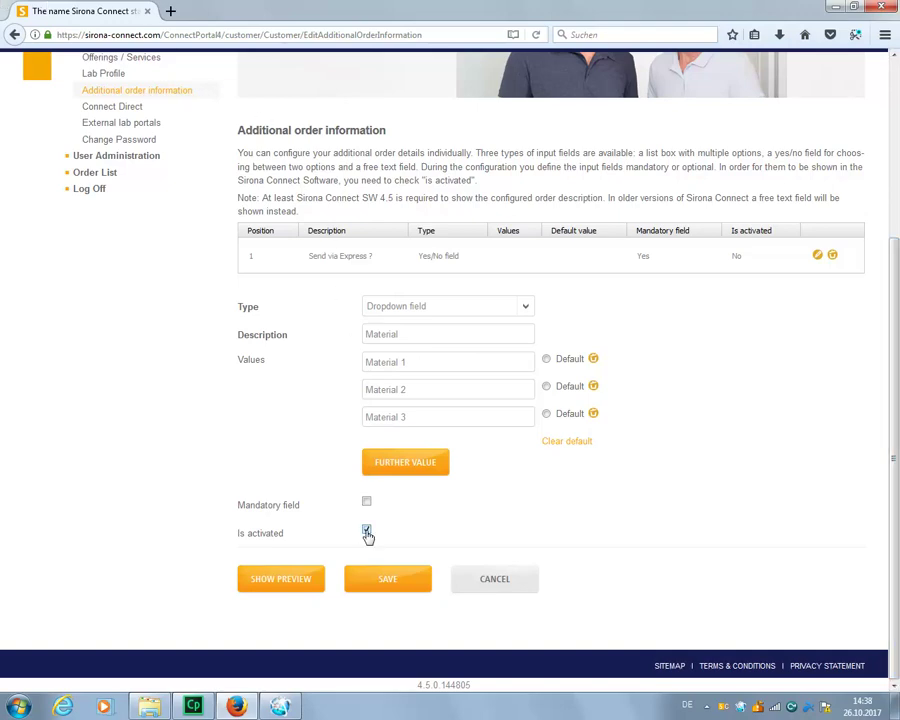
pyautogui.click(388, 578)
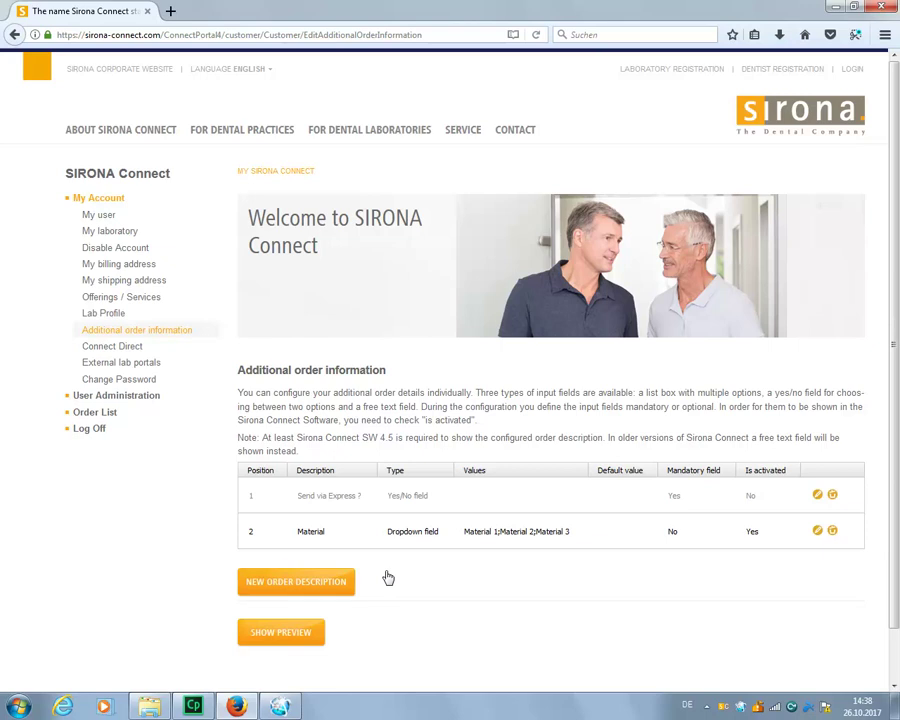
# Start a new order description of type Text field, described as "Service".
pyautogui.click(338, 582)
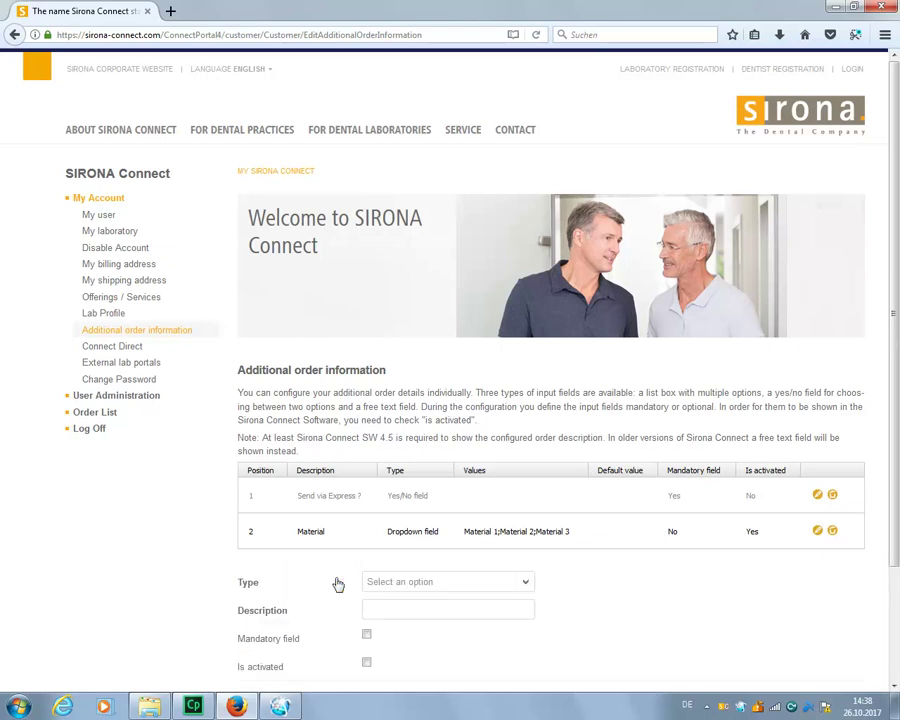
pyautogui.click(526, 582)
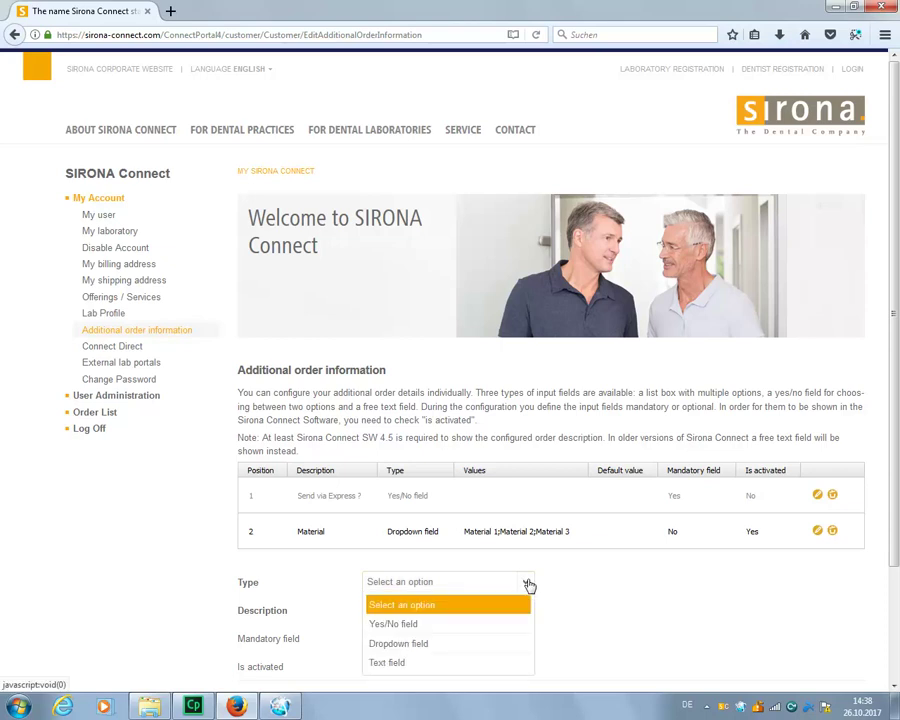
pyautogui.click(437, 663)
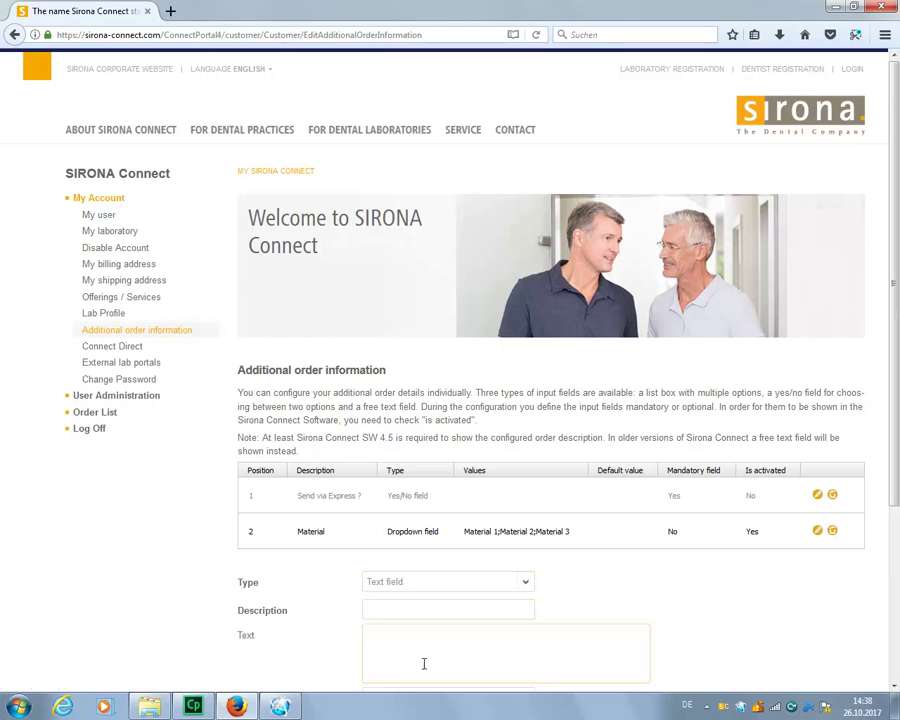
pyautogui.click(384, 609)
pyautogui.write('Service')
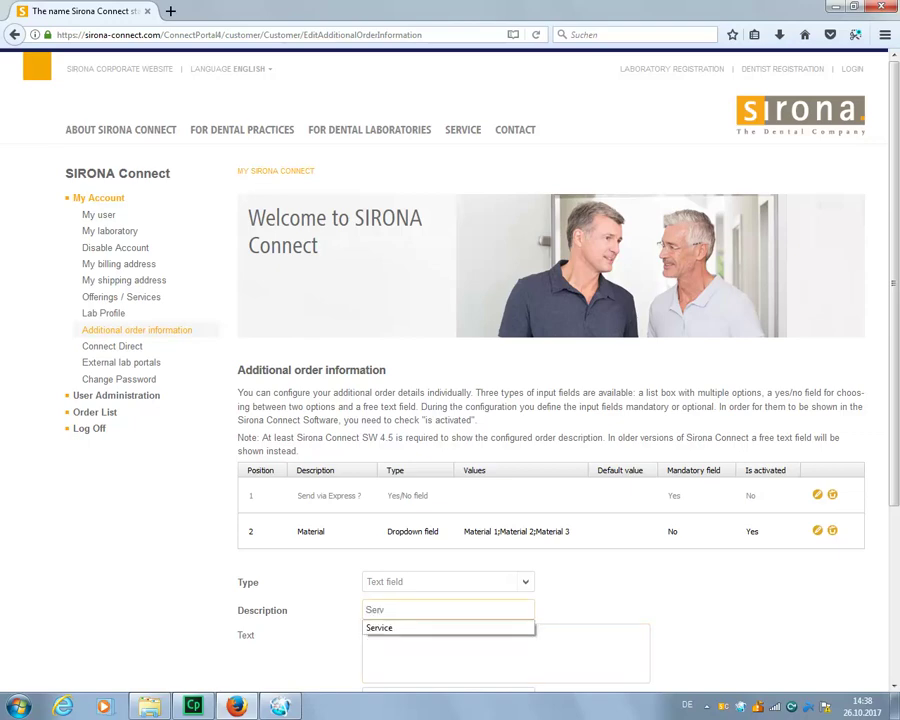
pyautogui.click(382, 614)
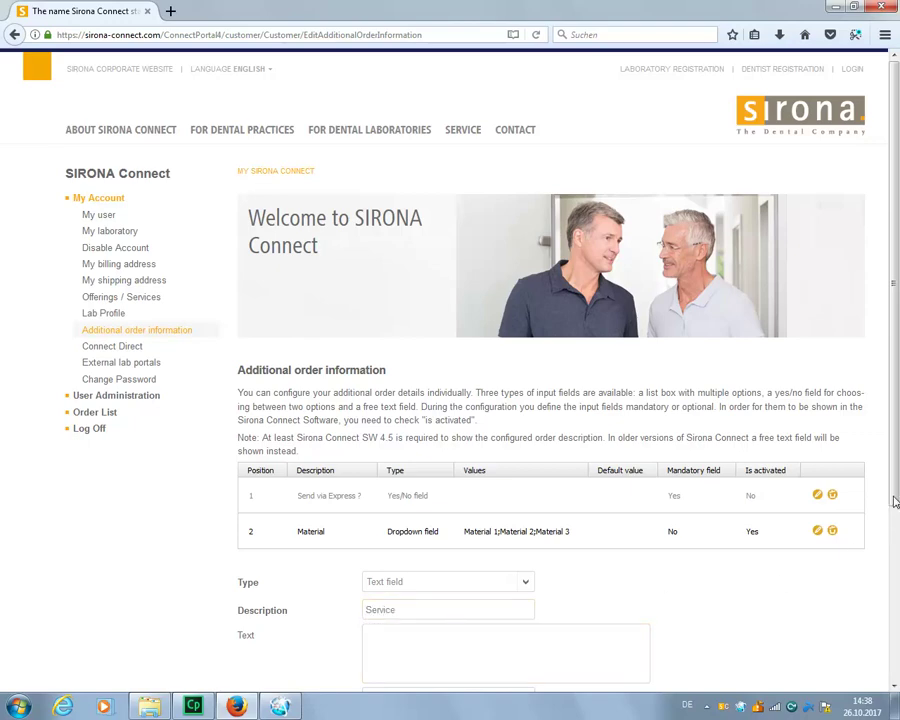
# Set the Service text field to 5 rows, mark it as mandatory and activated, and save the order description.
pyautogui.click(896, 664)
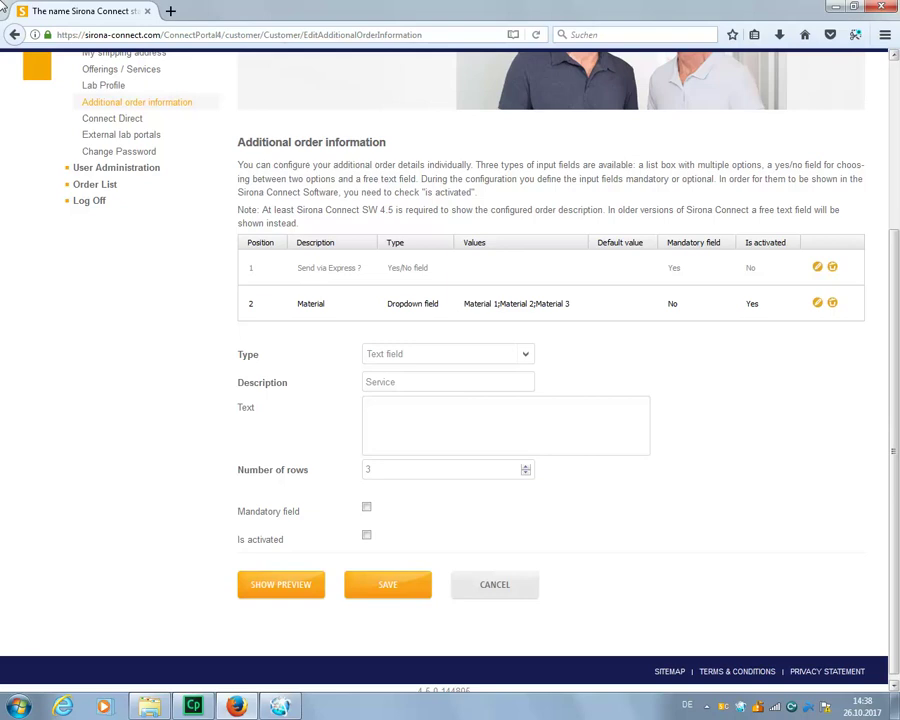
pyautogui.click(526, 466)
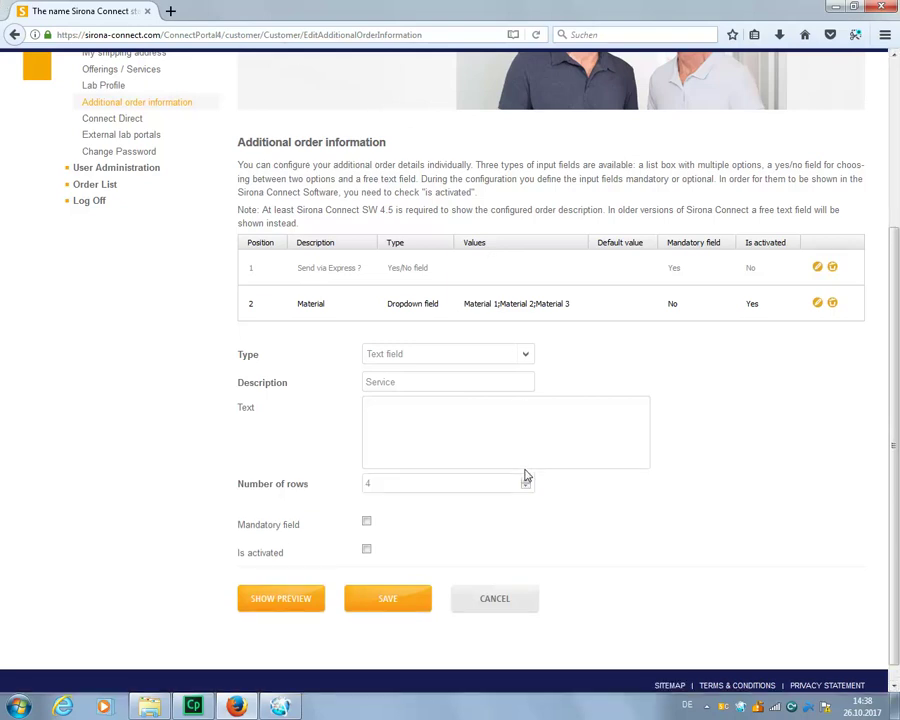
pyautogui.click(525, 479)
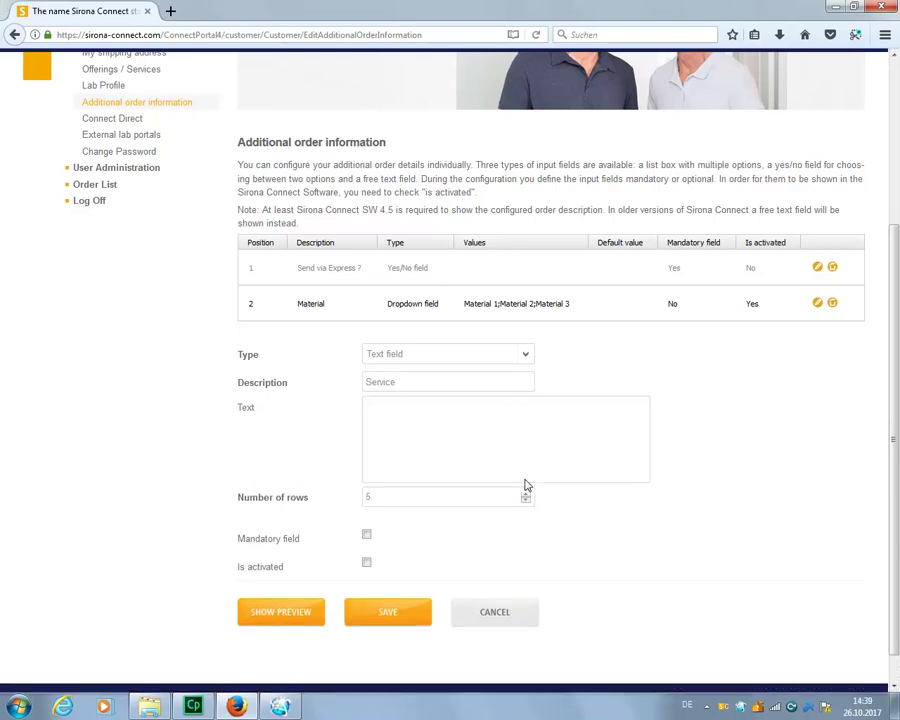
pyautogui.click(367, 536)
pyautogui.click(367, 563)
pyautogui.click(390, 612)
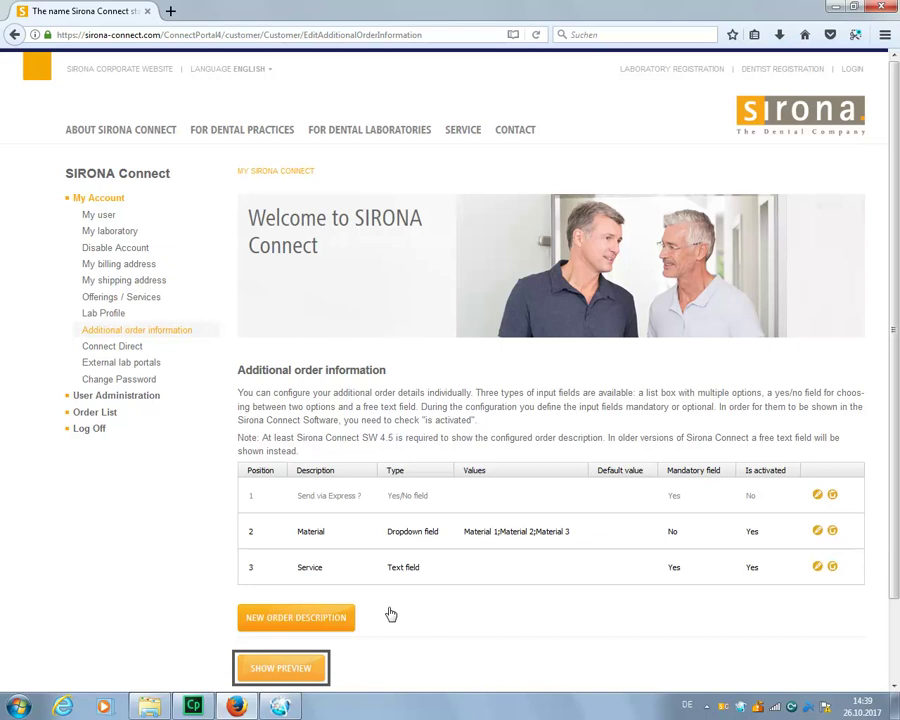
# Preview the configured order fields and examine how they appear in the order data of the Sirona Connect software.
pyautogui.click(286, 669)
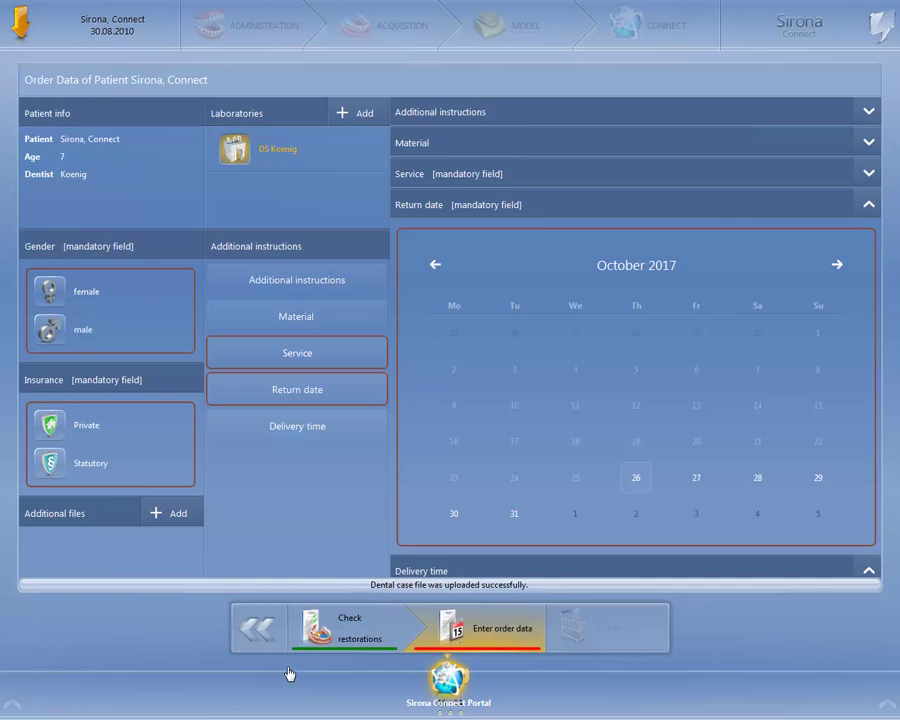
pyautogui.moveTo(878, 440); pyautogui.dragTo(882, 405)
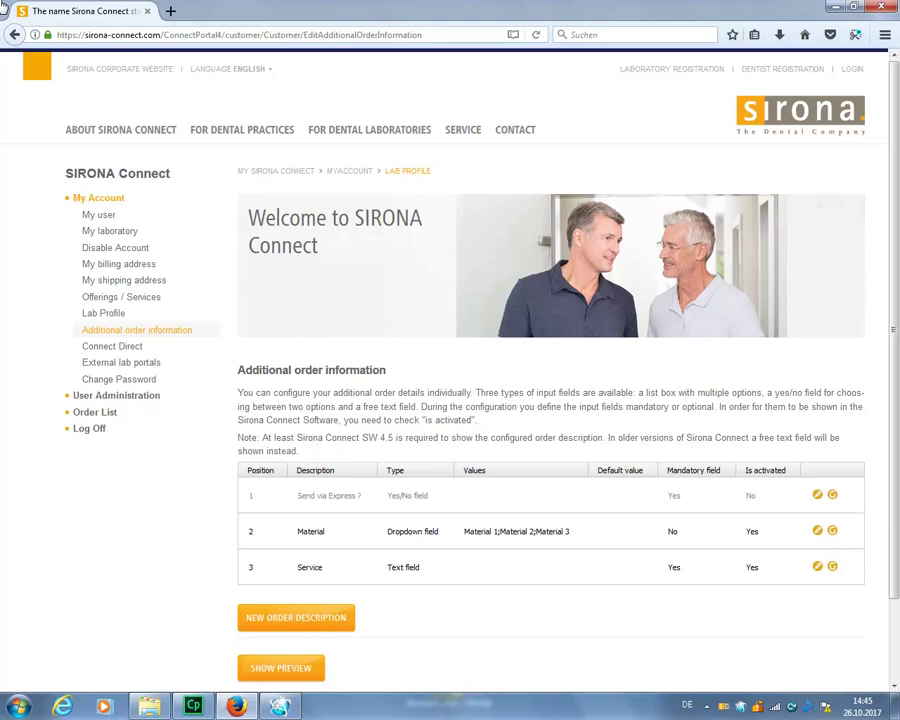
# Edit the "Send via Express ?" order description in the web portal and set its default value to Yes.
pyautogui.click(817, 494)
pyautogui.moveTo(895, 500); pyautogui.dragTo(897, 676)
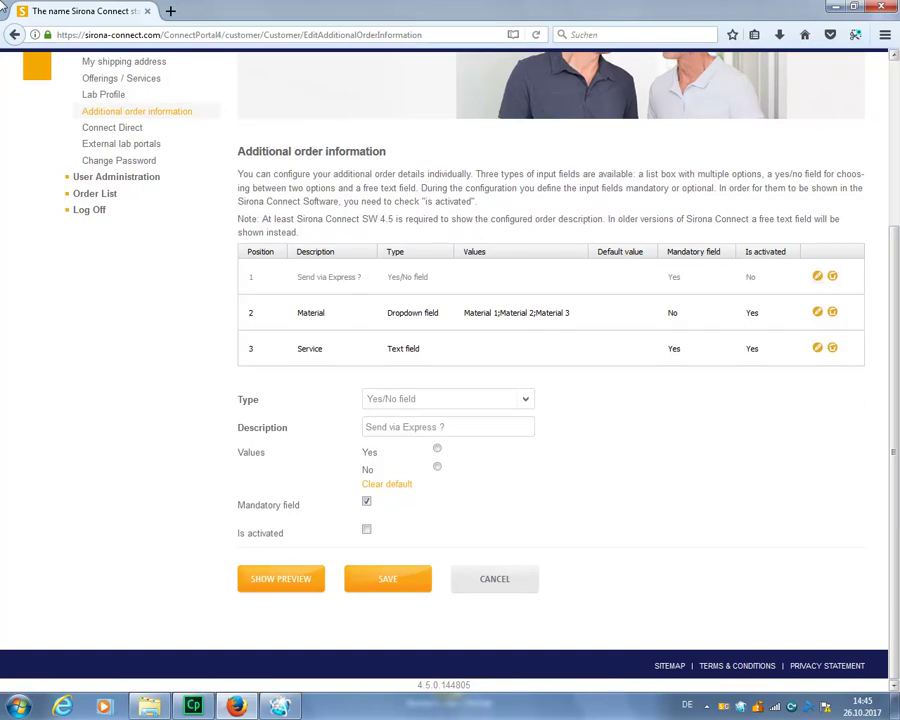
pyautogui.click(437, 451)
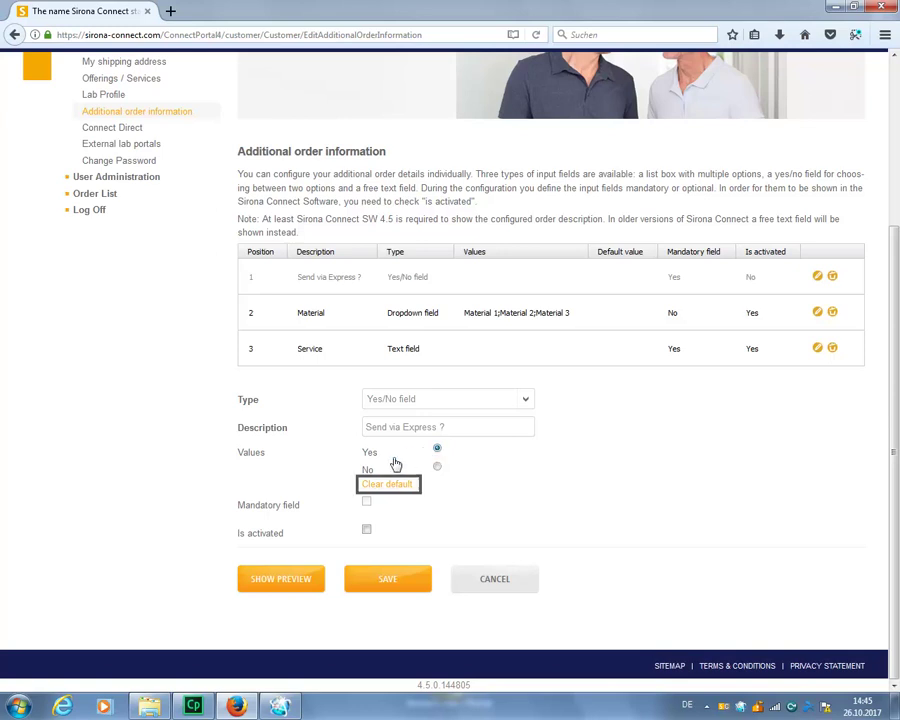
pyautogui.click(383, 486)
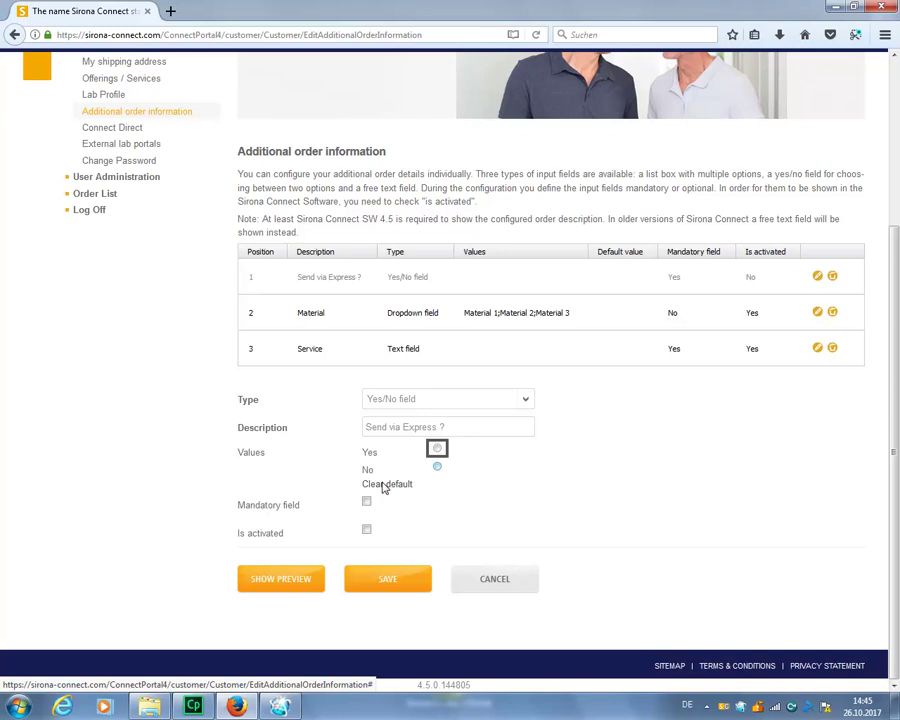
pyautogui.click(437, 451)
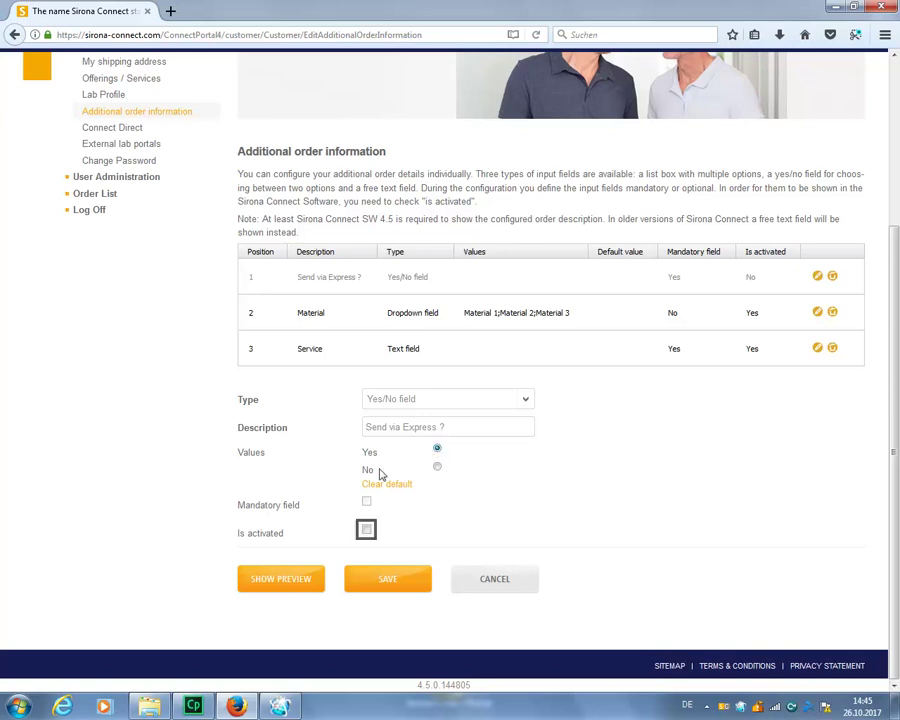
# Activate and save the "Send via Express ?" field, and preview the configured order fields.
pyautogui.click(366, 531)
pyautogui.click(381, 578)
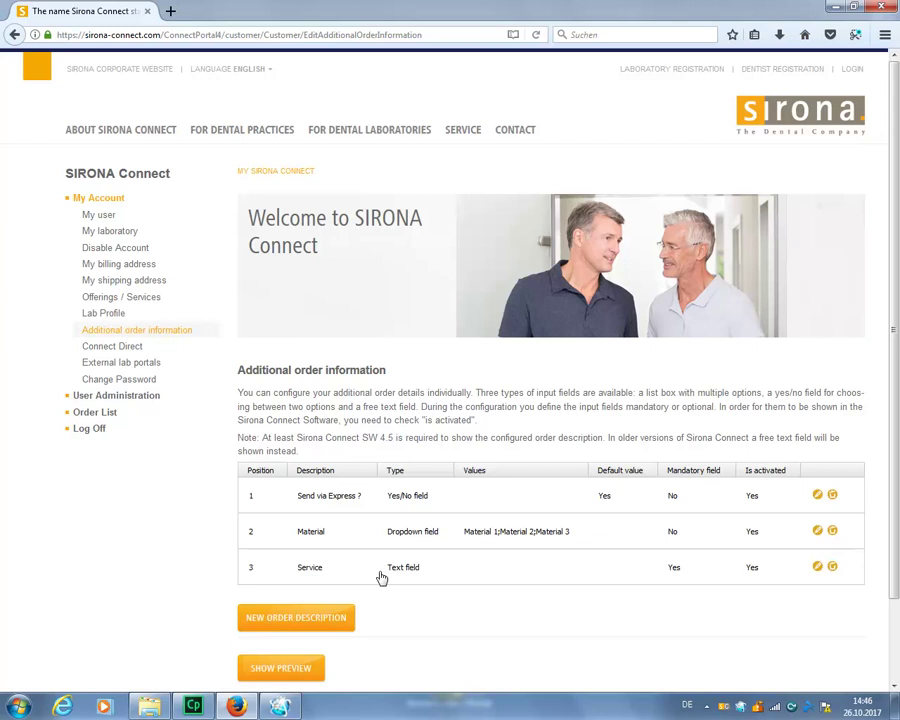
pyautogui.click(296, 668)
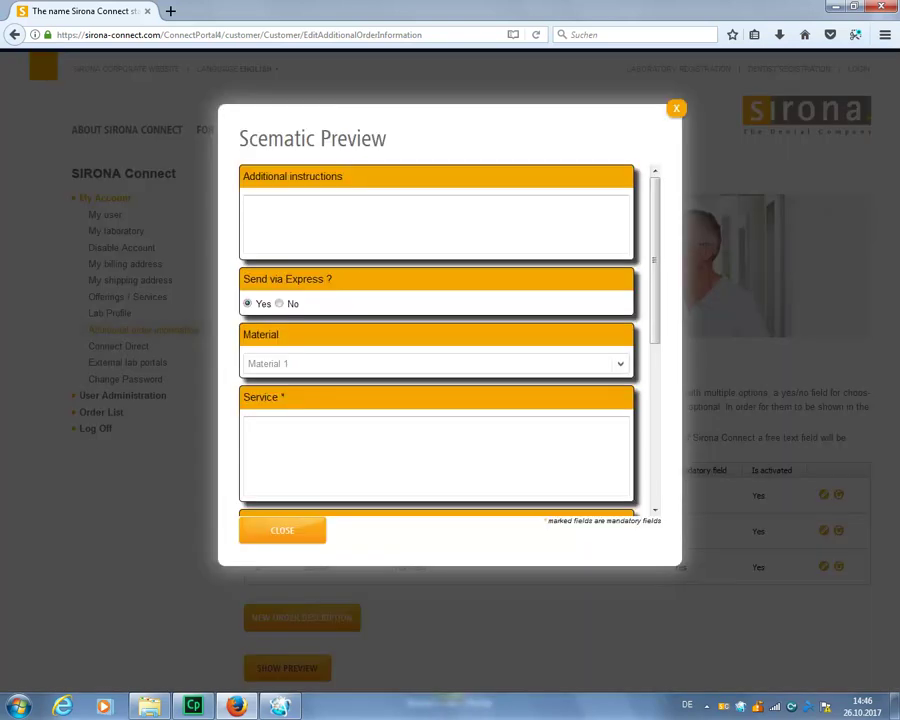
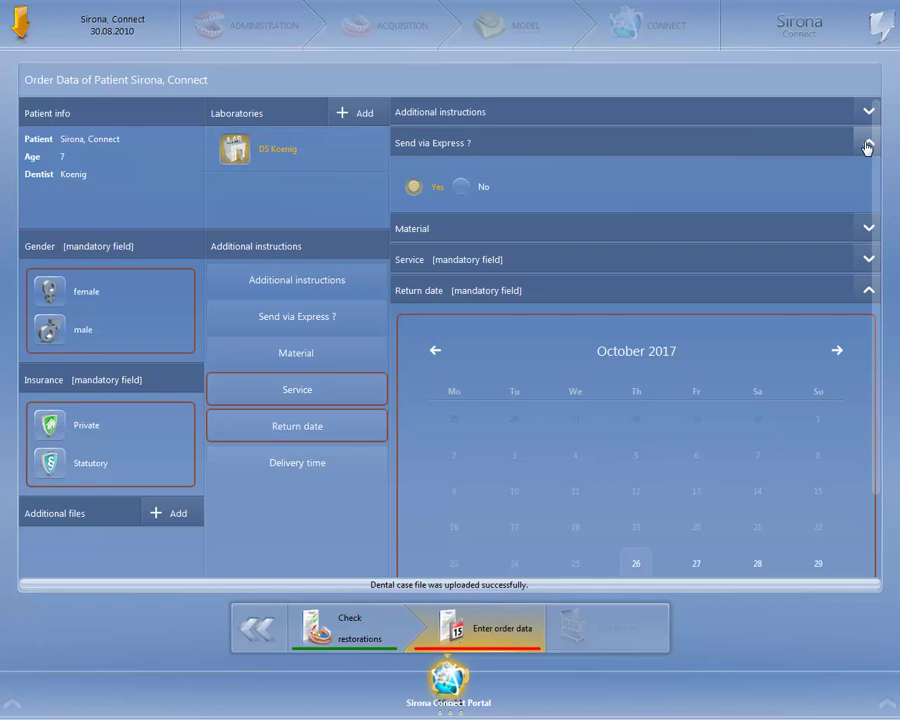
# In the Sirona Connect software's order data, set the patient's gender to female and the insurance to Statutory.
pyautogui.click(84, 296)
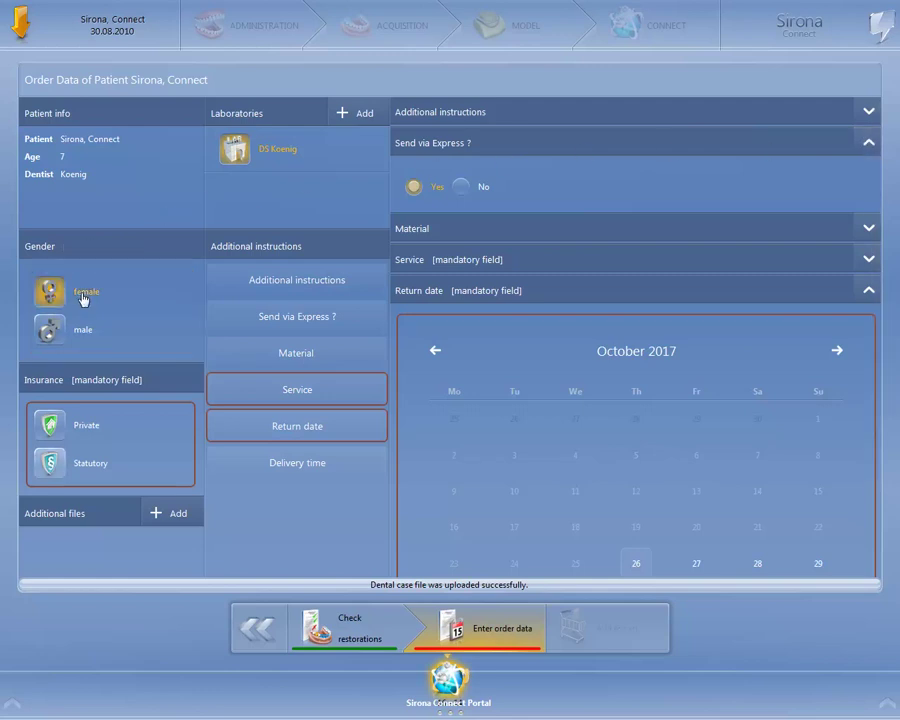
pyautogui.click(85, 465)
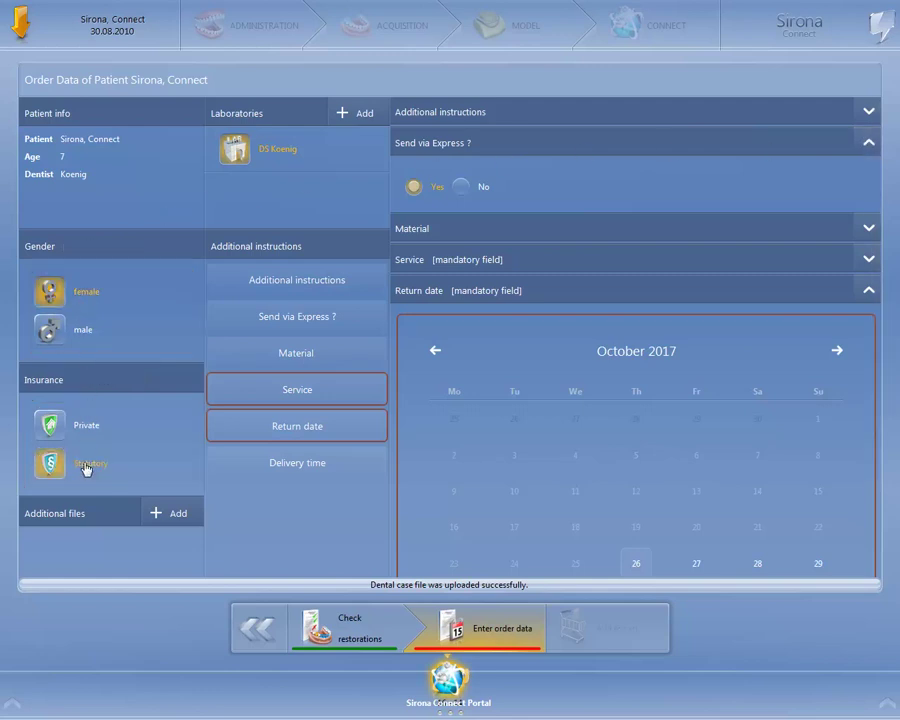
# Enter "As discussed on the phone." in the mandatory Service field of the order.
pyautogui.click(268, 393)
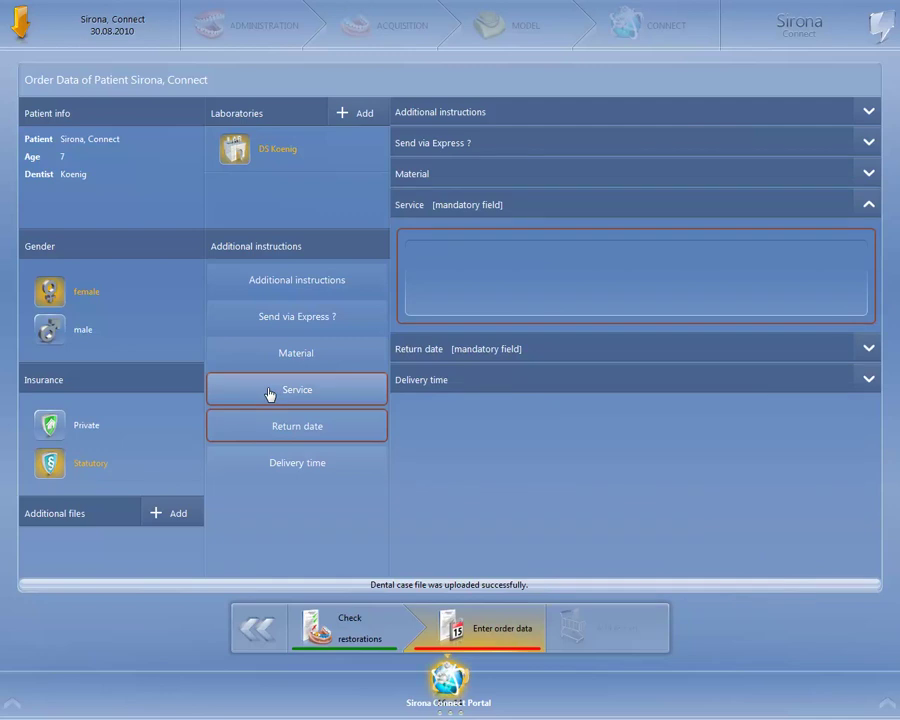
pyautogui.click(428, 255)
pyautogui.write('As discussed ')
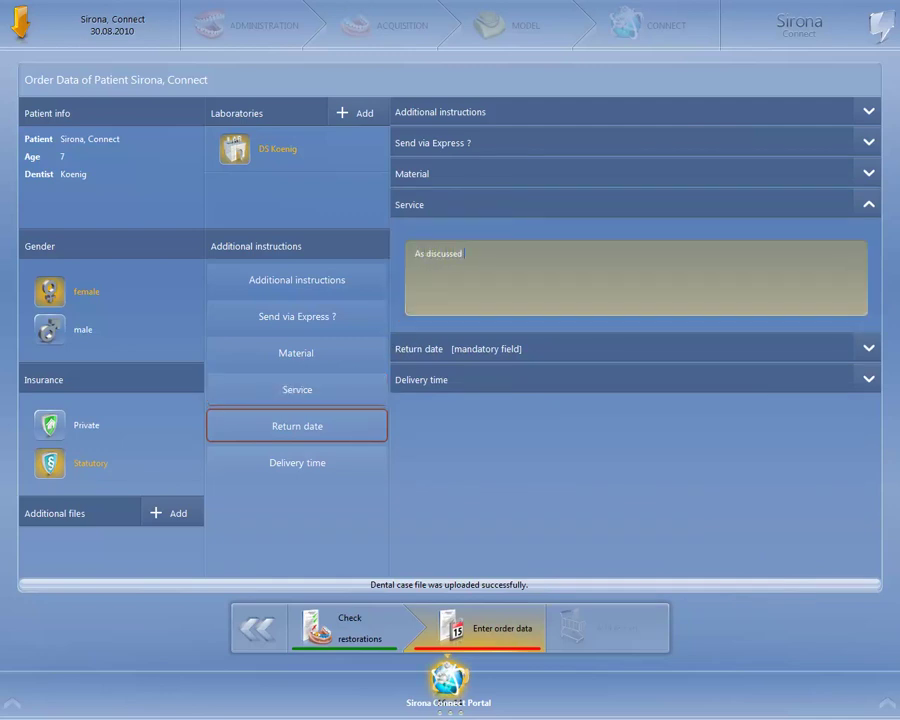
pyautogui.write('on the phone.')
# Set the order's delivery time to 11:00 and its material to Material 1.
pyautogui.click(295, 470)
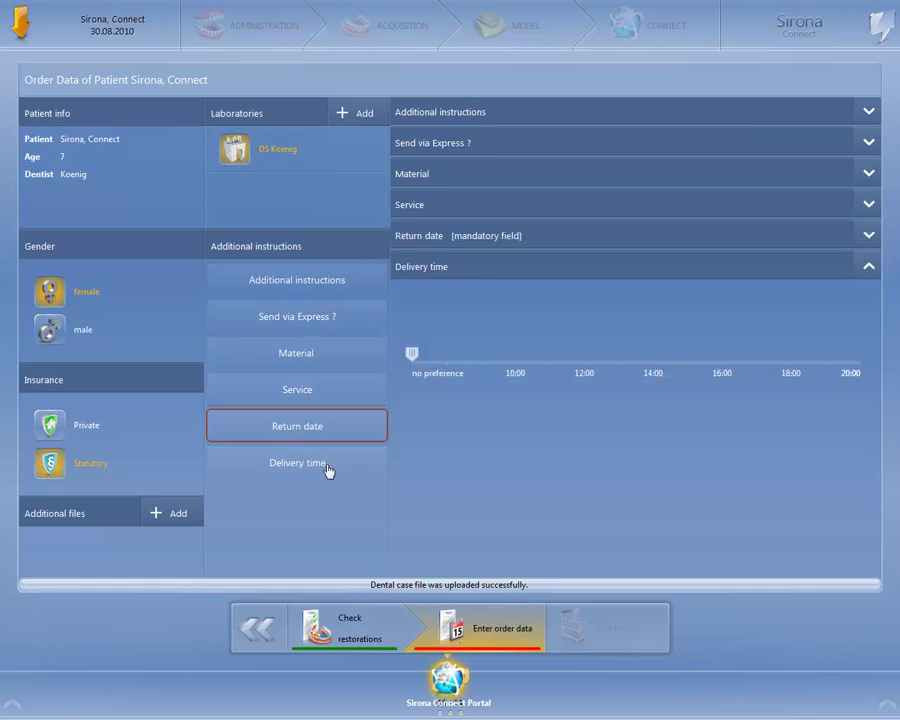
pyautogui.click(552, 367)
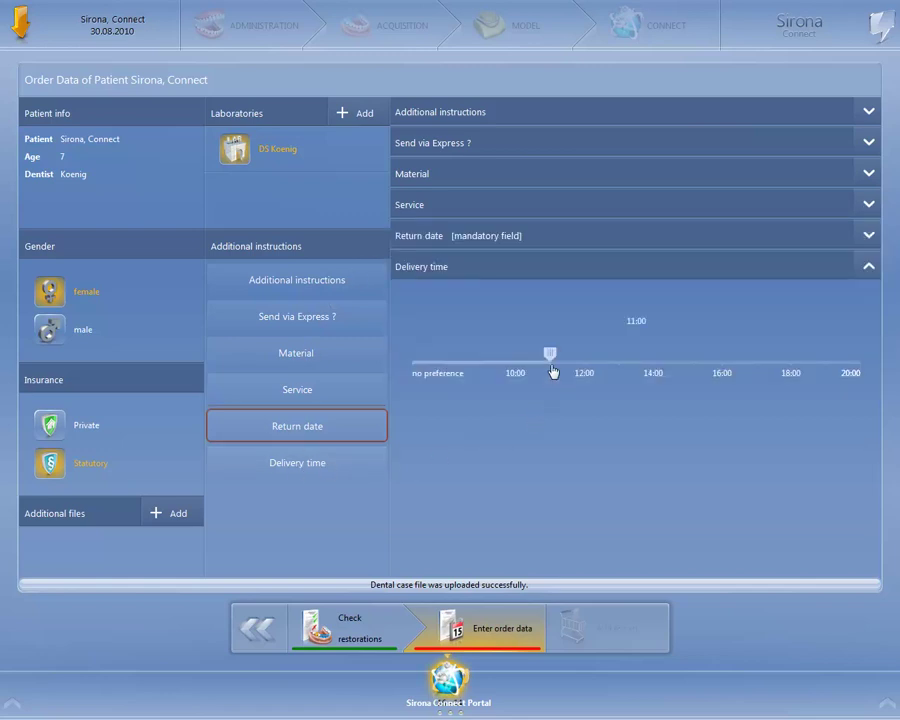
pyautogui.click(869, 174)
pyautogui.click(851, 225)
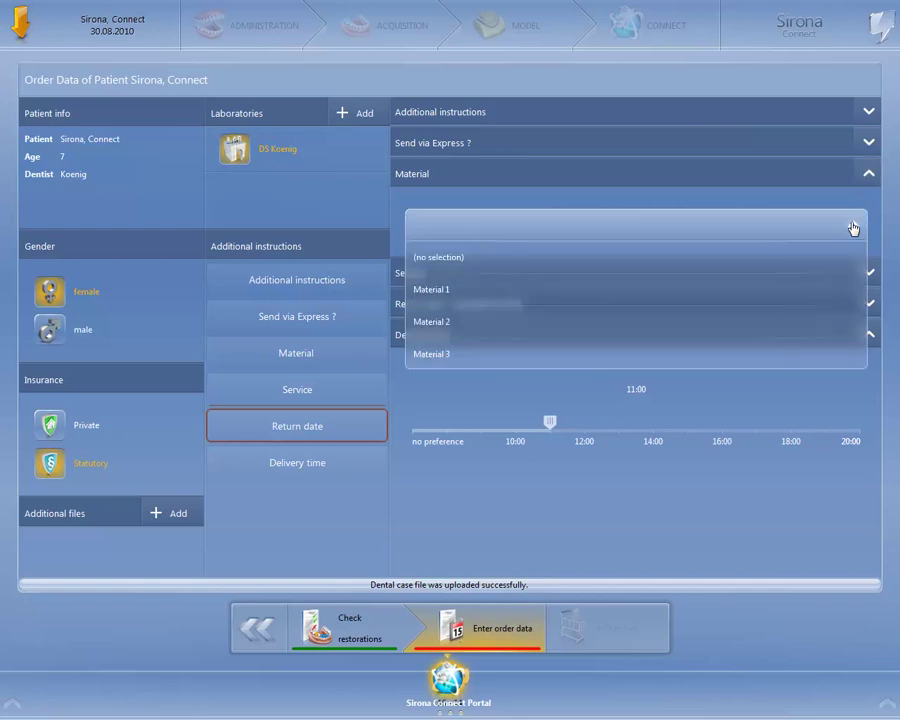
pyautogui.click(542, 292)
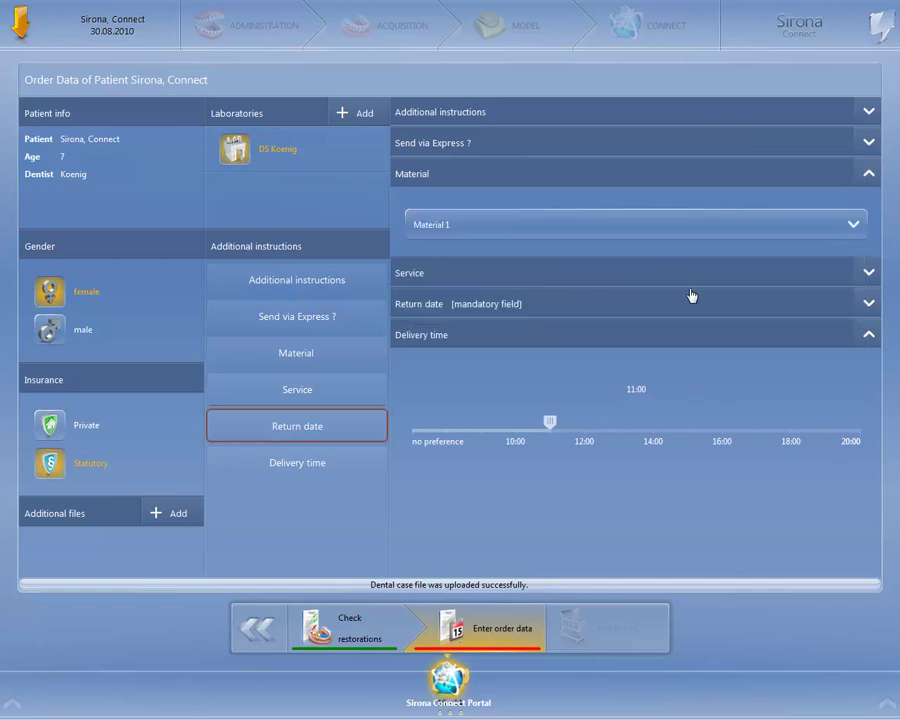
# Set the order's return date to 24 November 2017 and collapse the Material section.
pyautogui.click(867, 306)
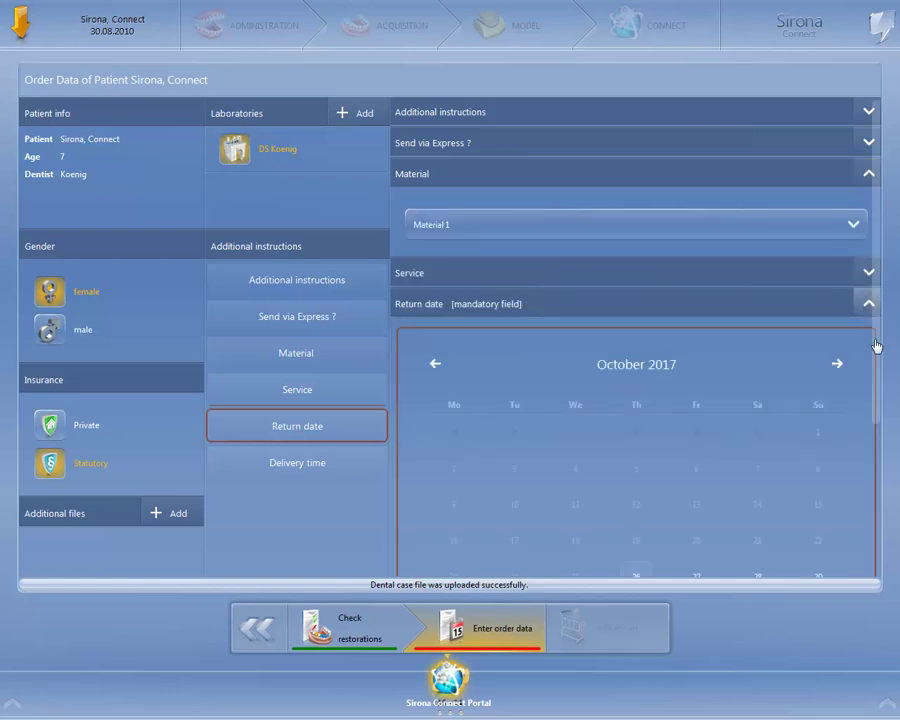
pyautogui.scroll(-1, 877, 370)
pyautogui.moveTo(877, 370); pyautogui.dragTo(886, 472)
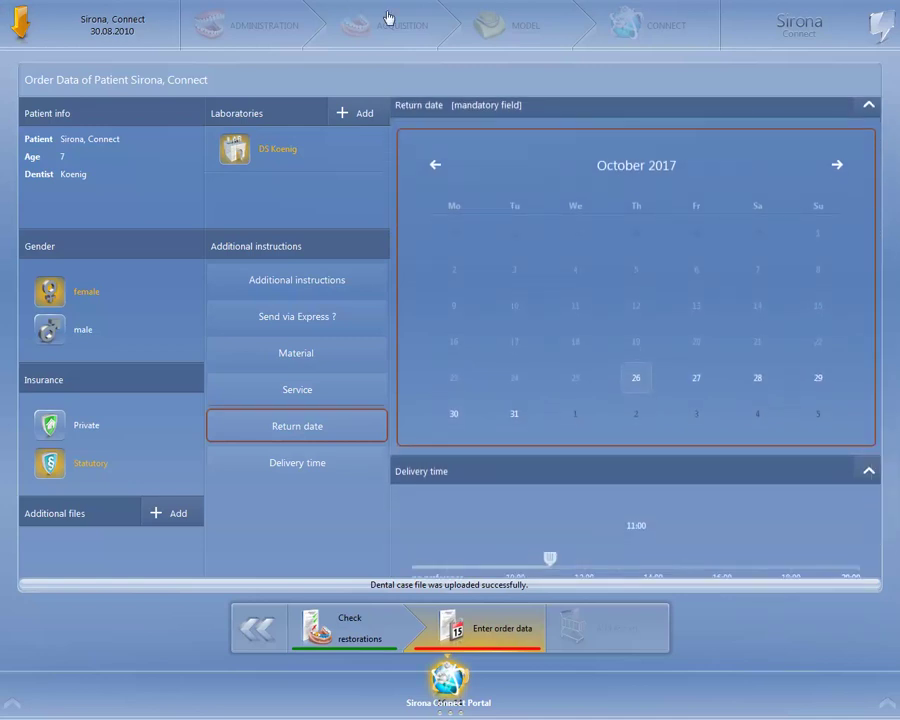
pyautogui.click(838, 166)
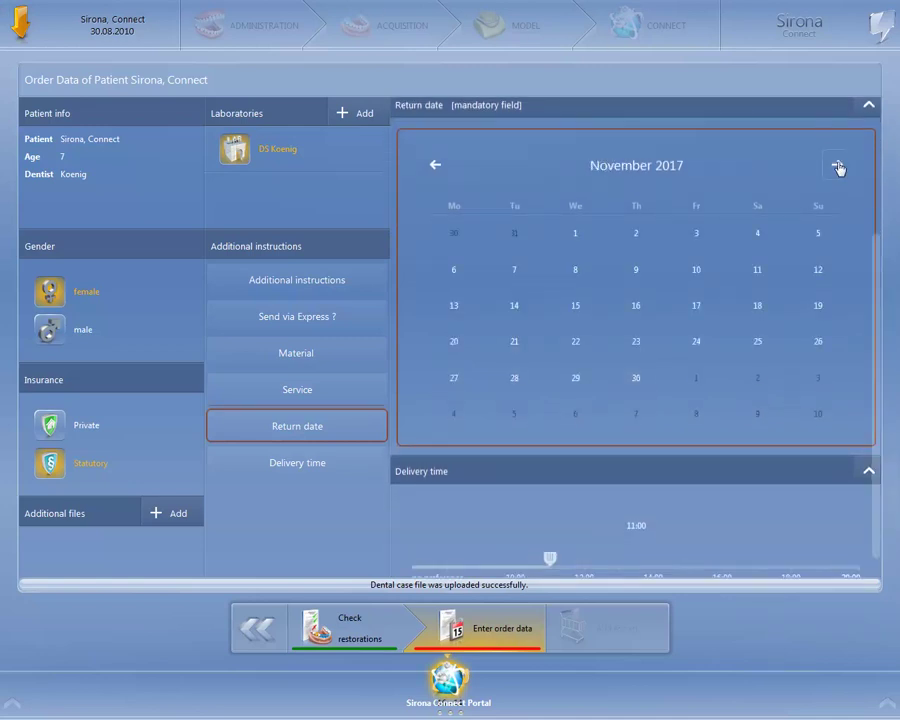
pyautogui.click(696, 342)
pyautogui.moveTo(874, 382); pyautogui.dragTo(876, 229)
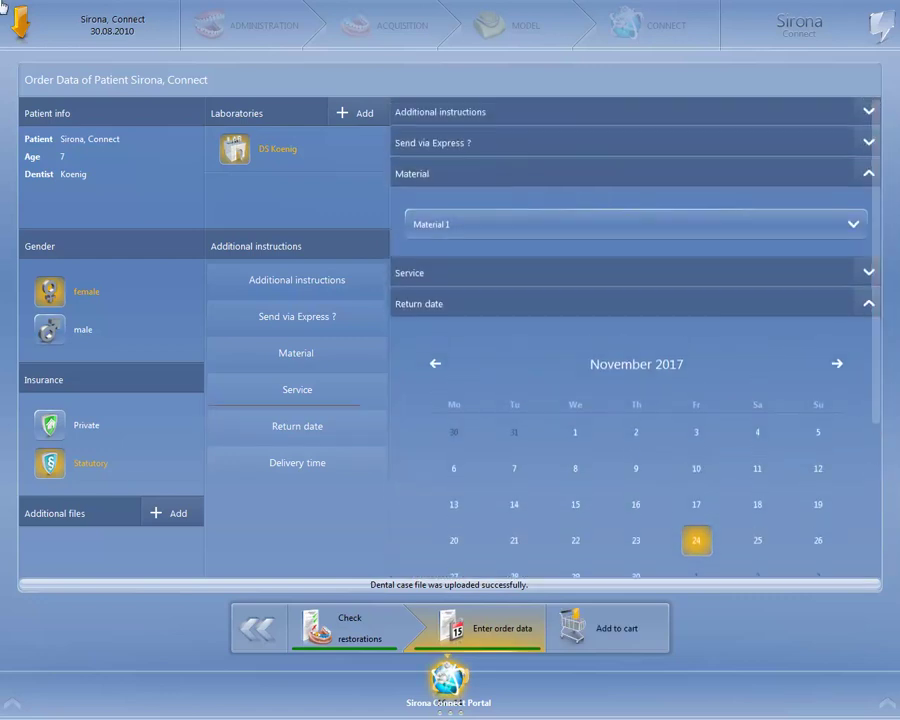
pyautogui.click(868, 174)
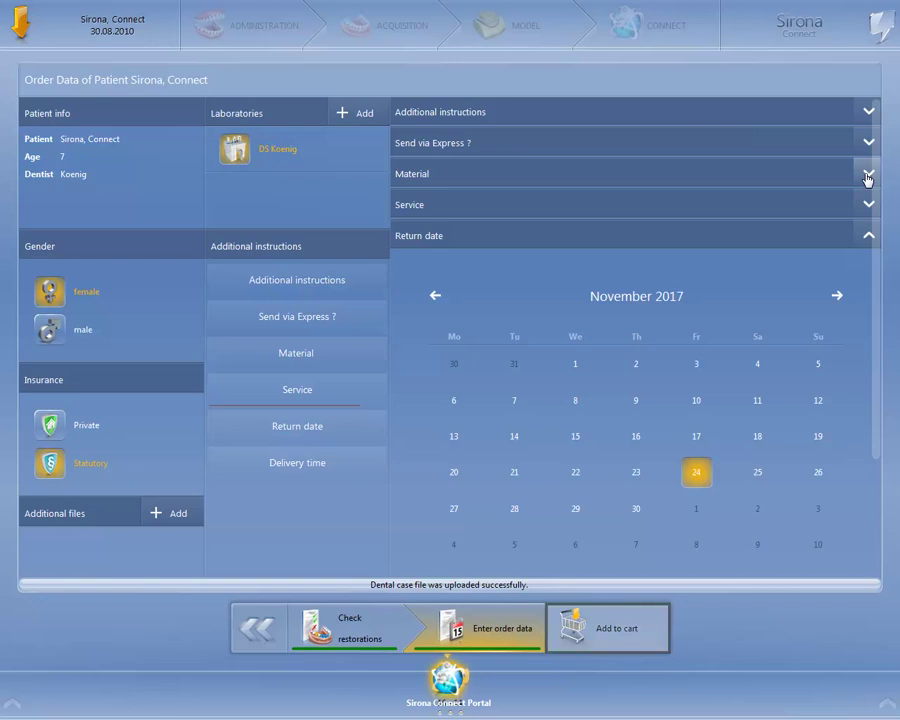
# Add the order to the cart and commission it, entering the verification password.
pyautogui.click(598, 630)
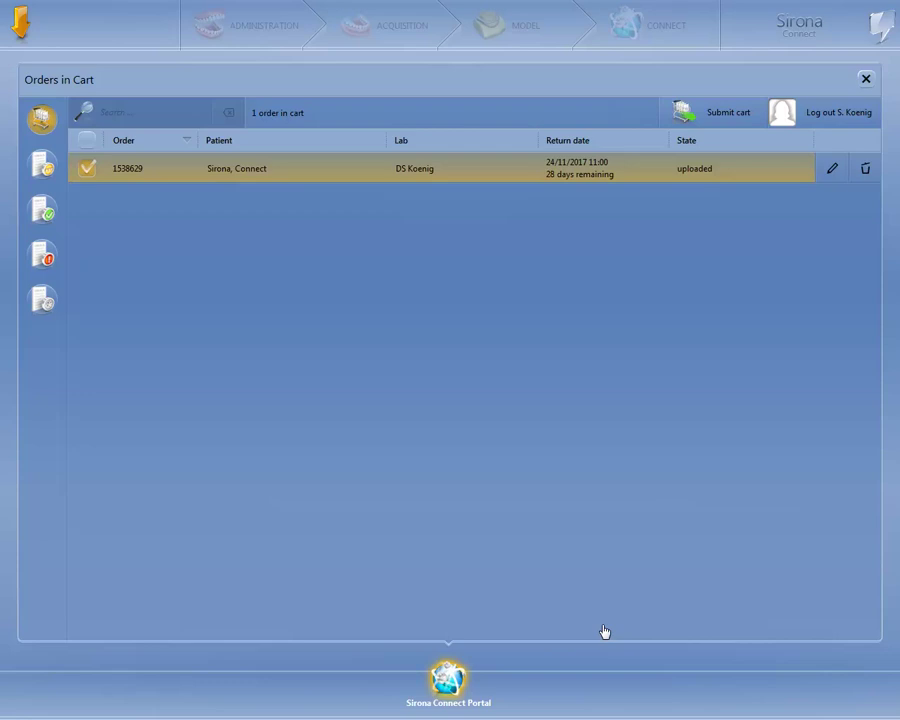
pyautogui.click(714, 112)
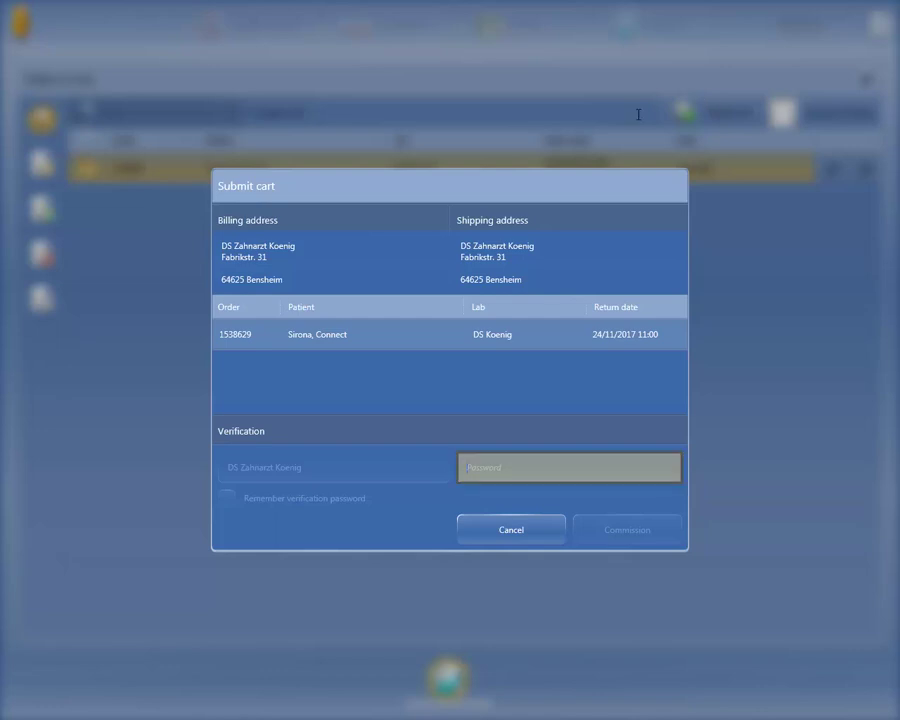
pyautogui.write('**********')
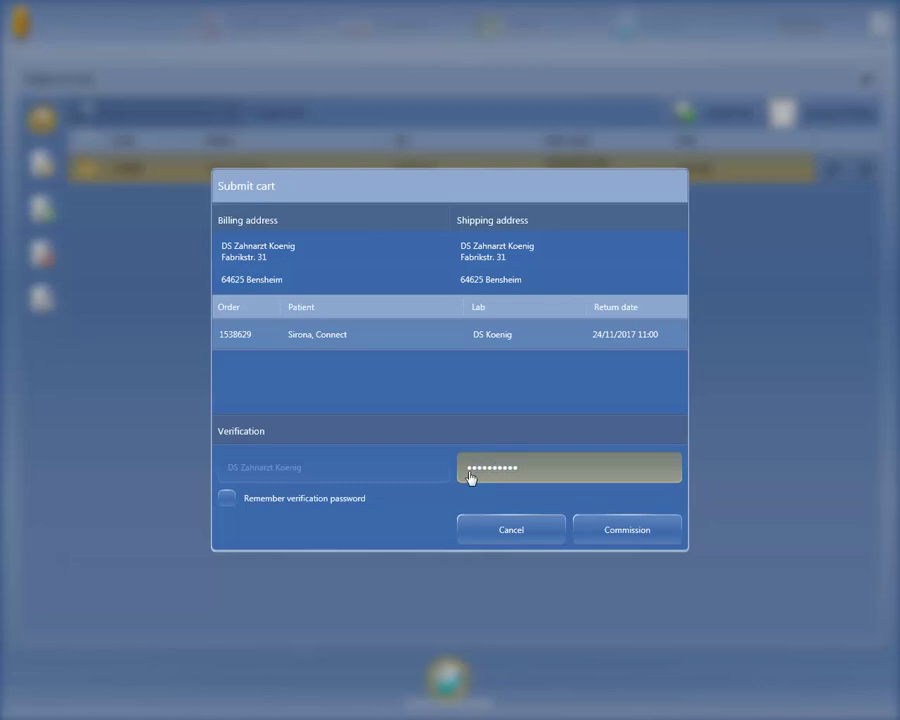
pyautogui.press('Return')
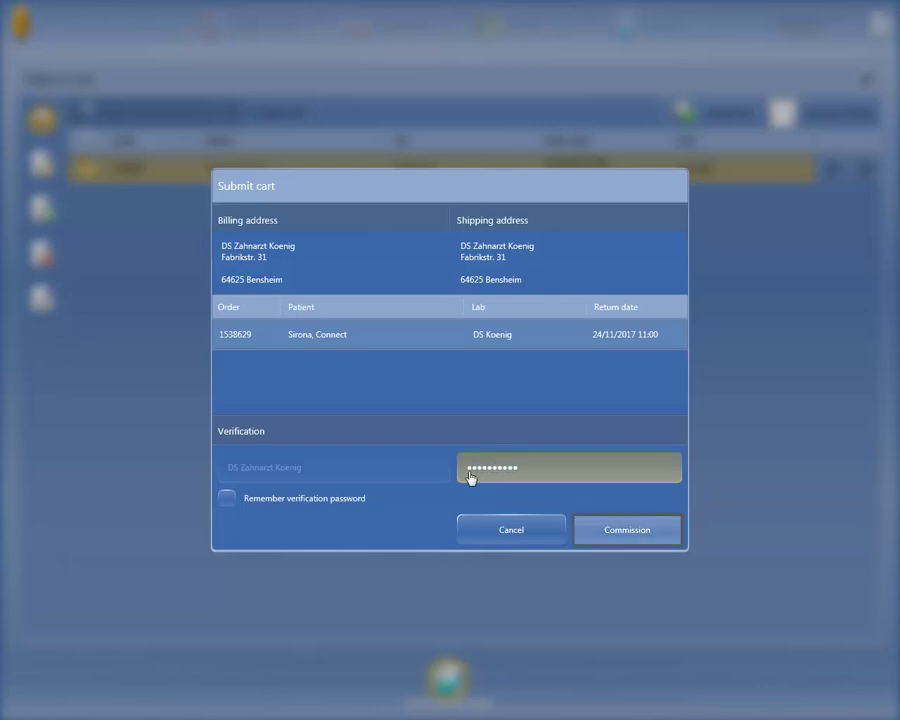
pyautogui.click(623, 534)
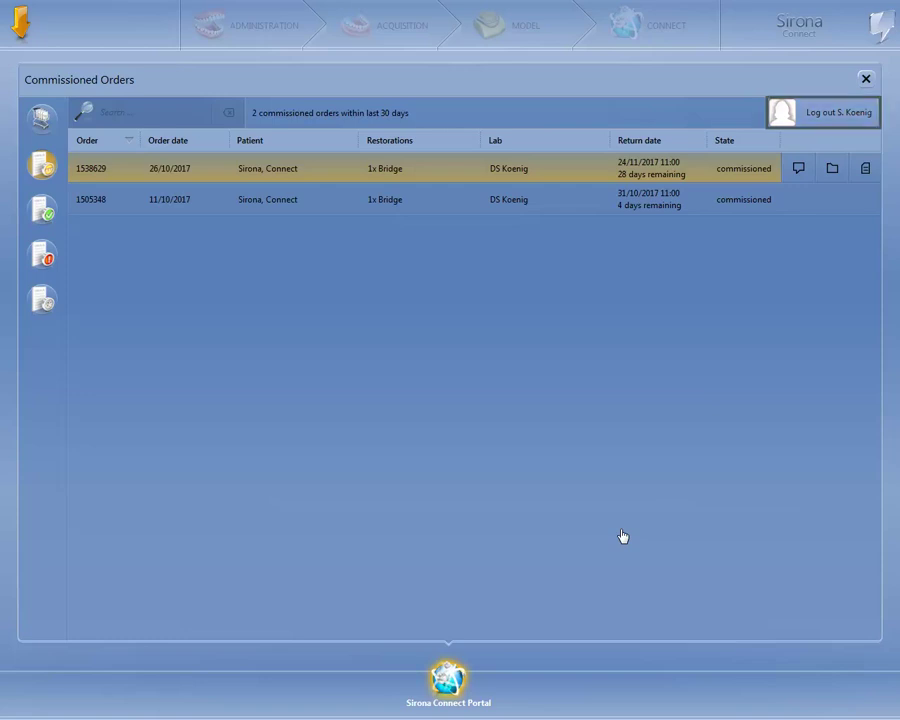
# Log out of the Sirona Connect Portal account.
pyautogui.click(819, 112)
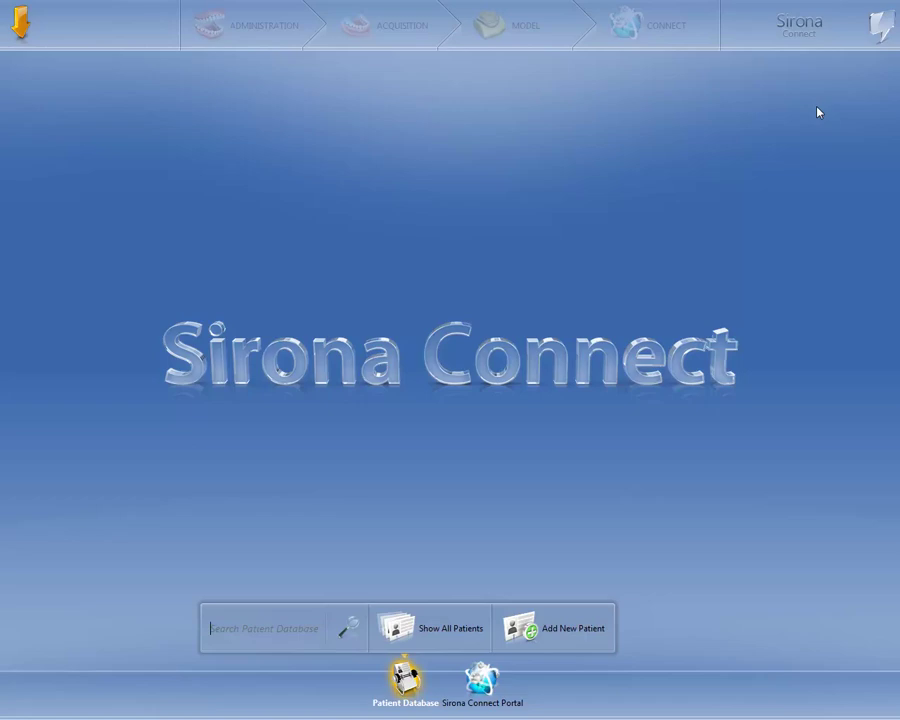